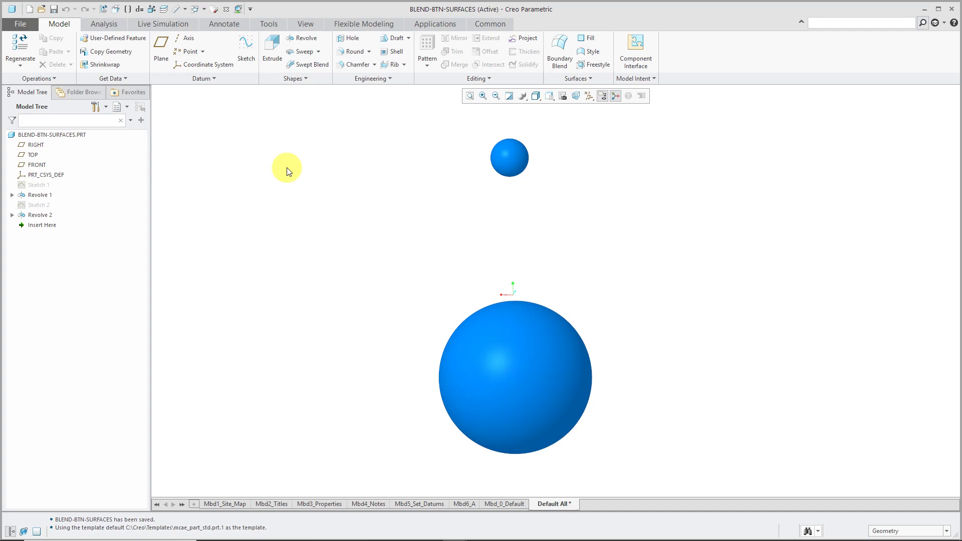
- In the Options Configuration Editor, find and select enable_obsoleted_features, set to yes
left_click(19, 25)
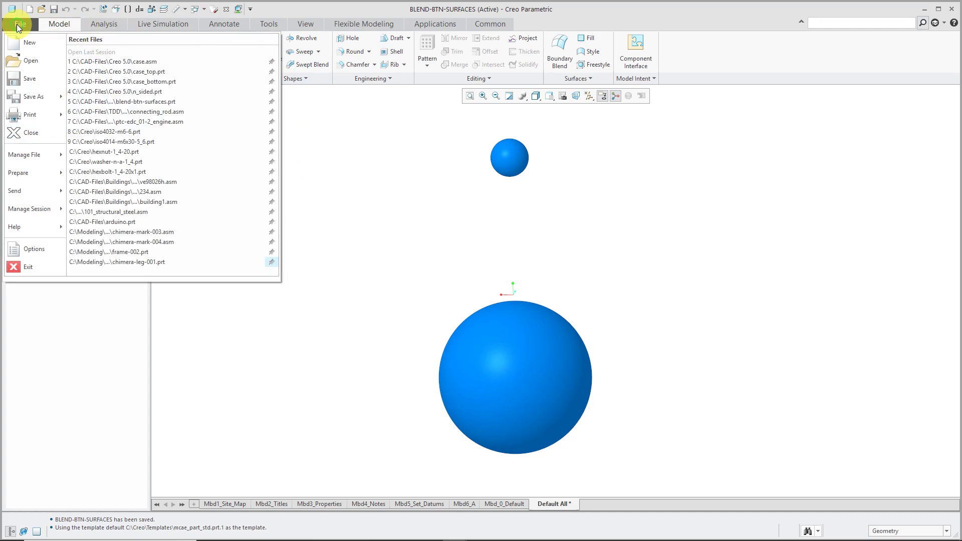
left_click(32, 249)
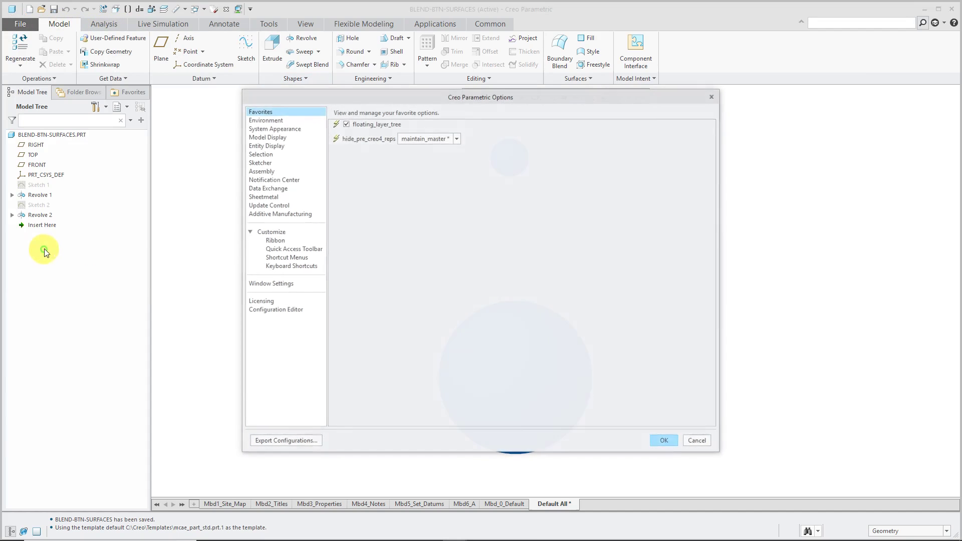
left_click(294, 310)
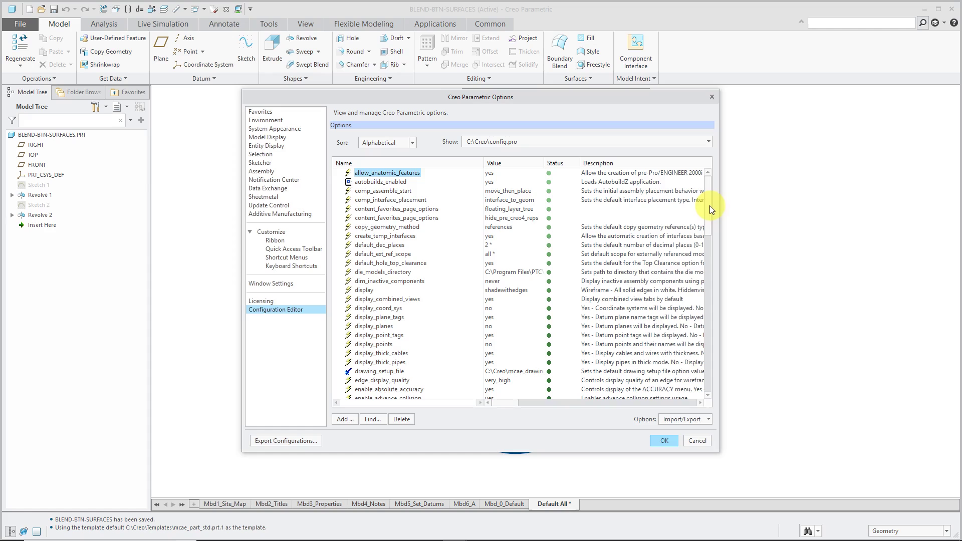
left_click_drag(710, 206, 698, 251)
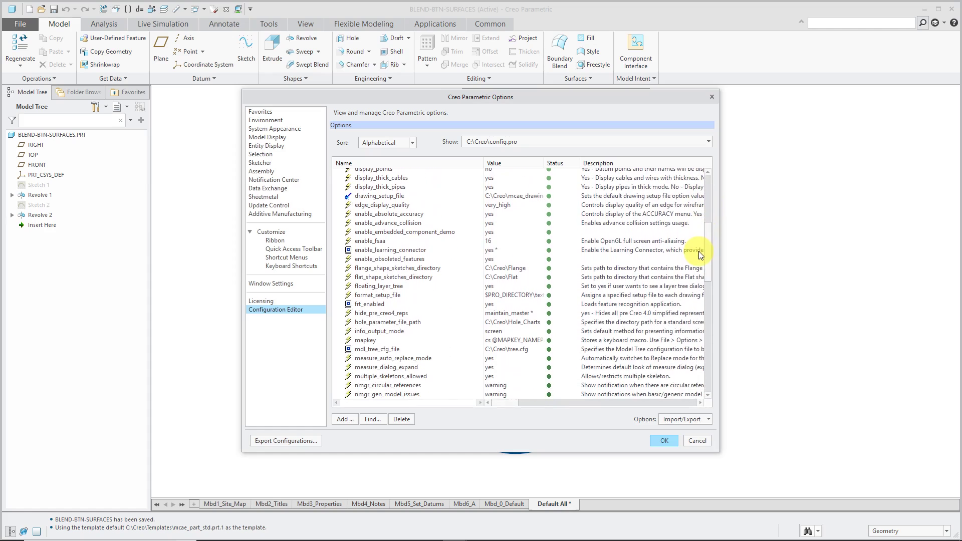
left_click(399, 259)
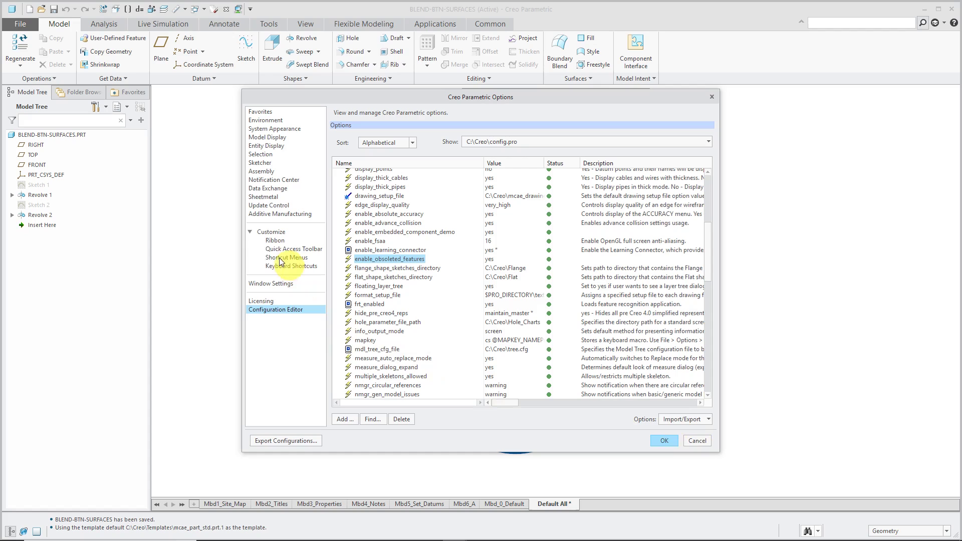
- In Customize Ribbon, expand Common's Commands and Anatomic (Custom) to show Lip, Ear, Neck, Slot, Flange, Section Dome
left_click(274, 242)
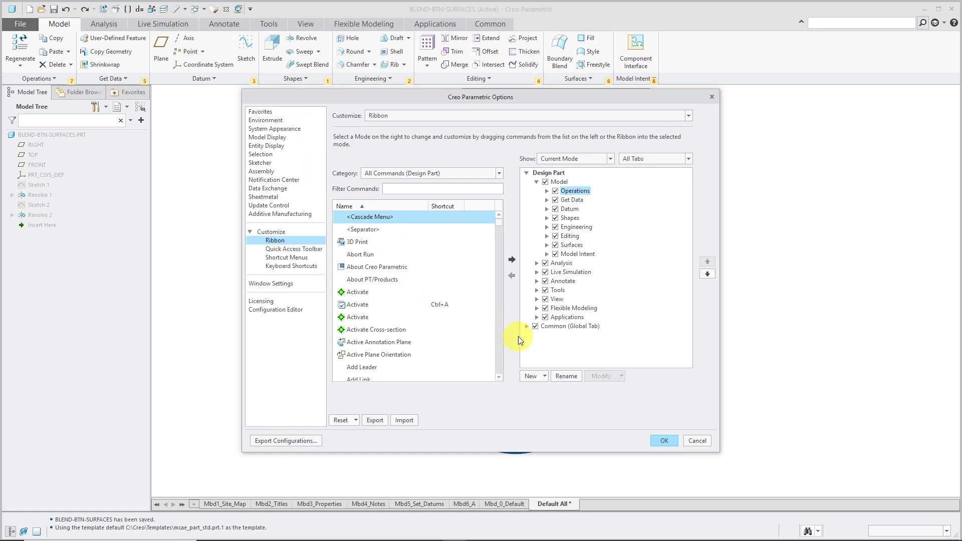
left_click(528, 326)
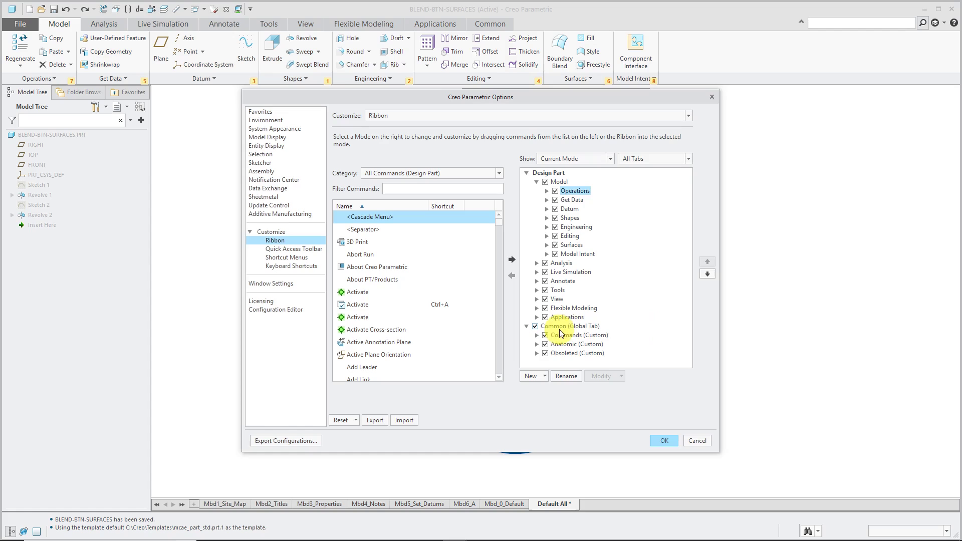
left_click(536, 334)
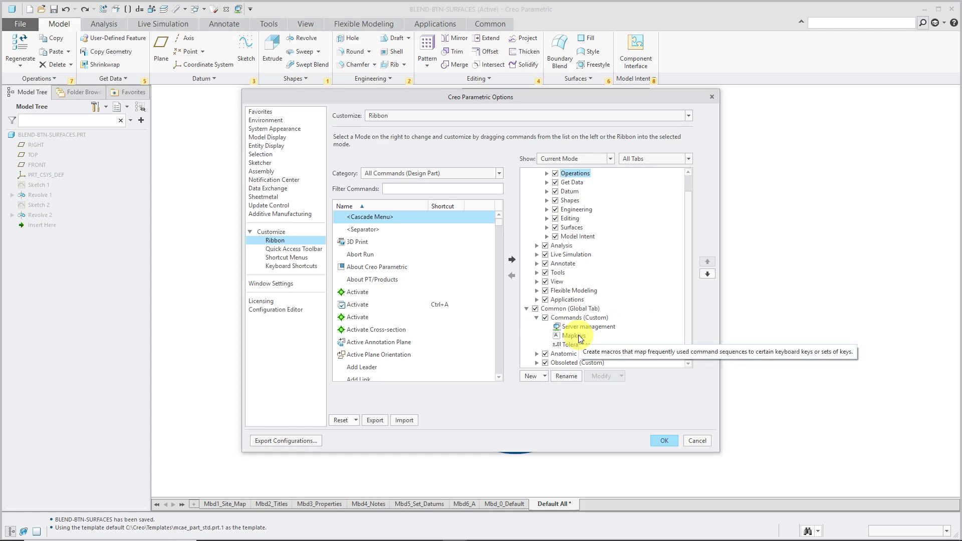
left_click(490, 24)
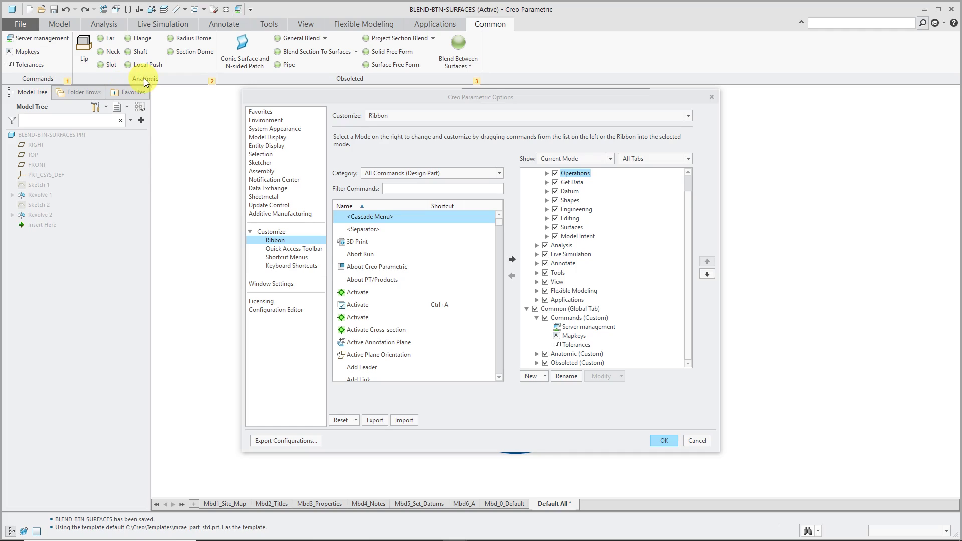
left_click(536, 353)
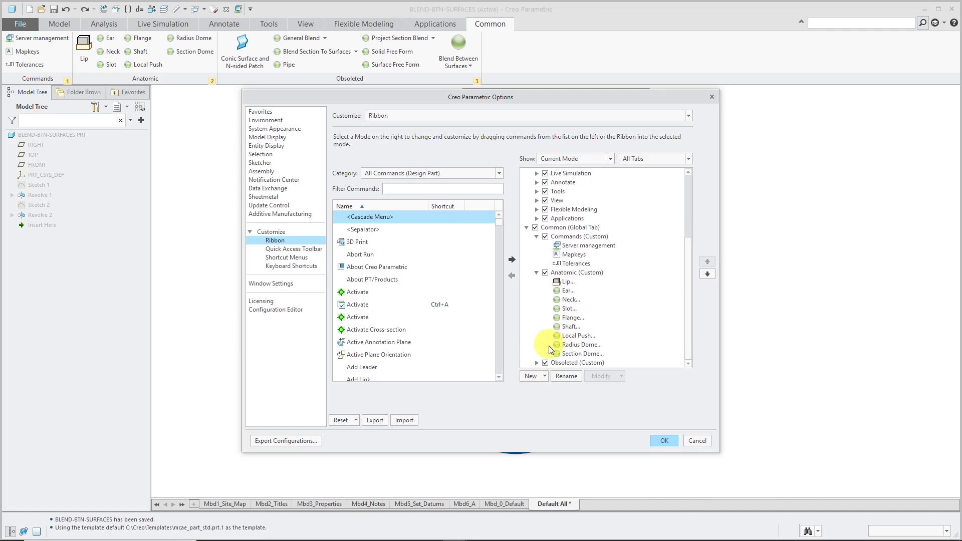
- Expand Obsoleted (Custom) to list General Blend, Pipe, Solid Free Form and Blend Between Surfaces
left_click(537, 363)
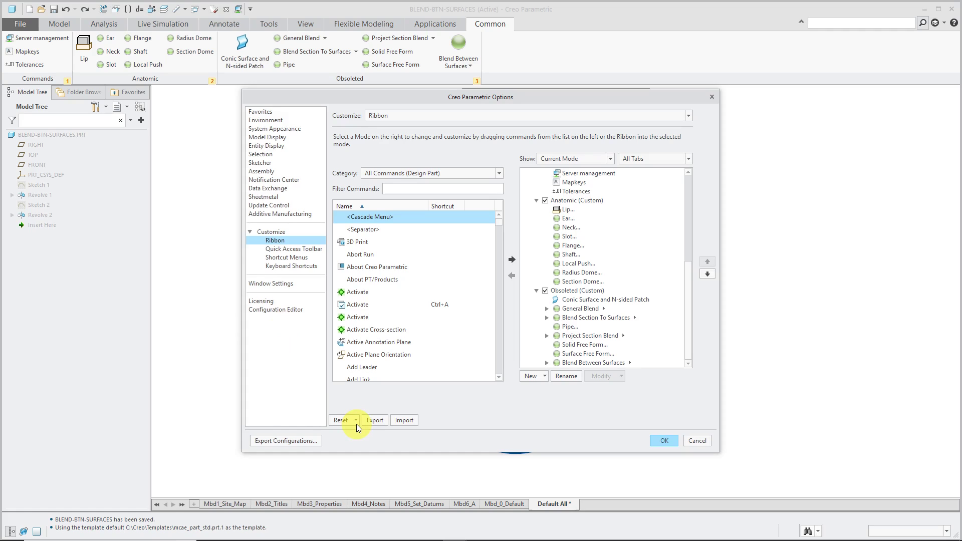
- Cancel the Options dialog and show the Blend Between Surfaces Protrusion, Cut and Surface variants
left_click(697, 441)
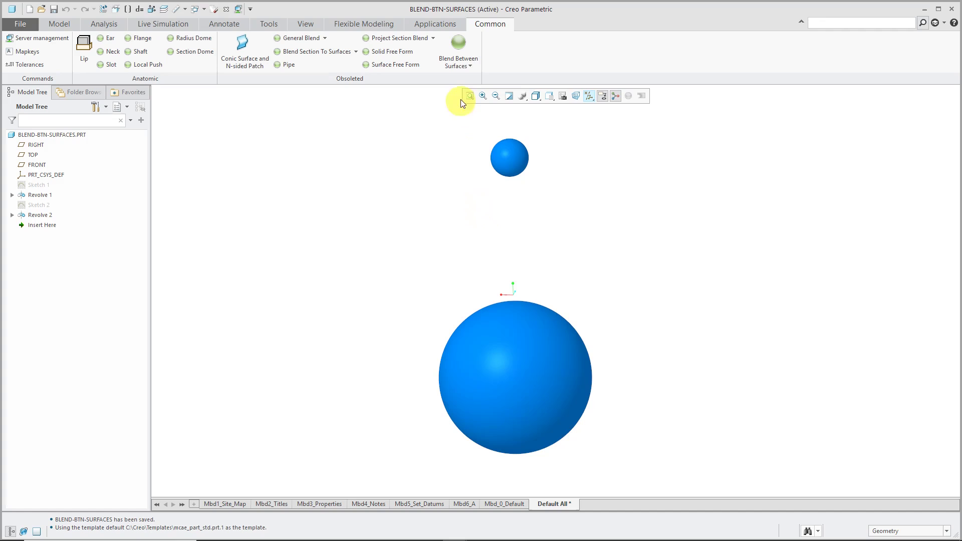
left_click(459, 63)
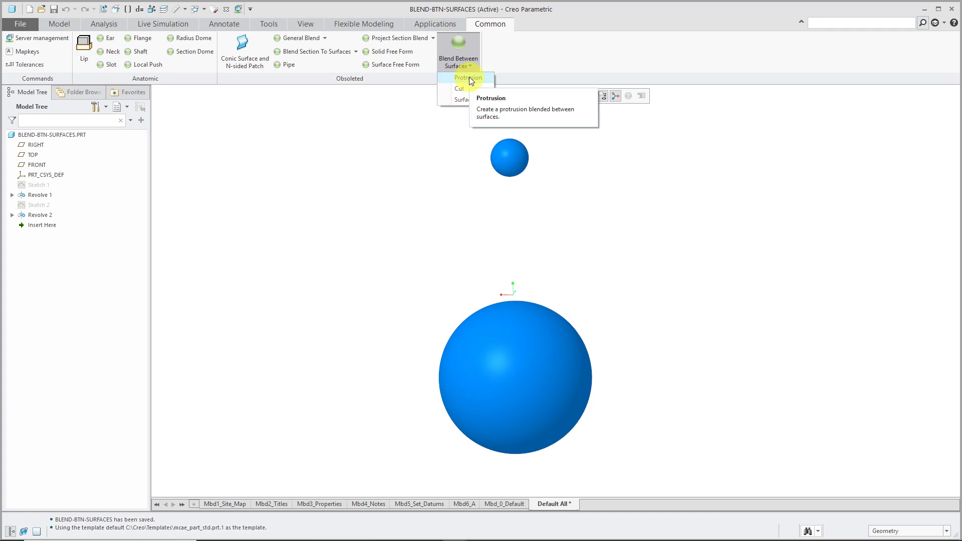
- Create a surface-to-surface protrusion from the small sphere to the large sphere, previewing before OK
left_click(469, 79)
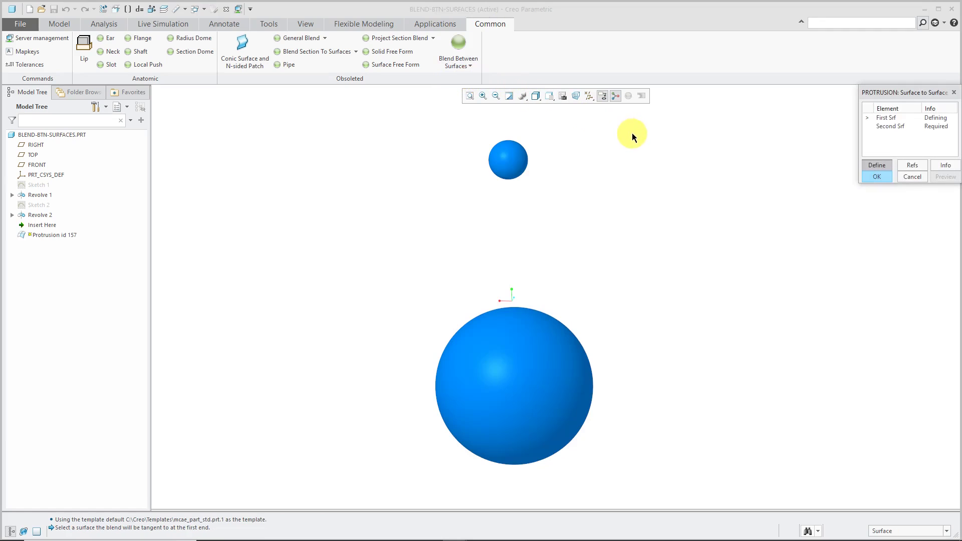
left_click_drag(902, 92, 825, 110)
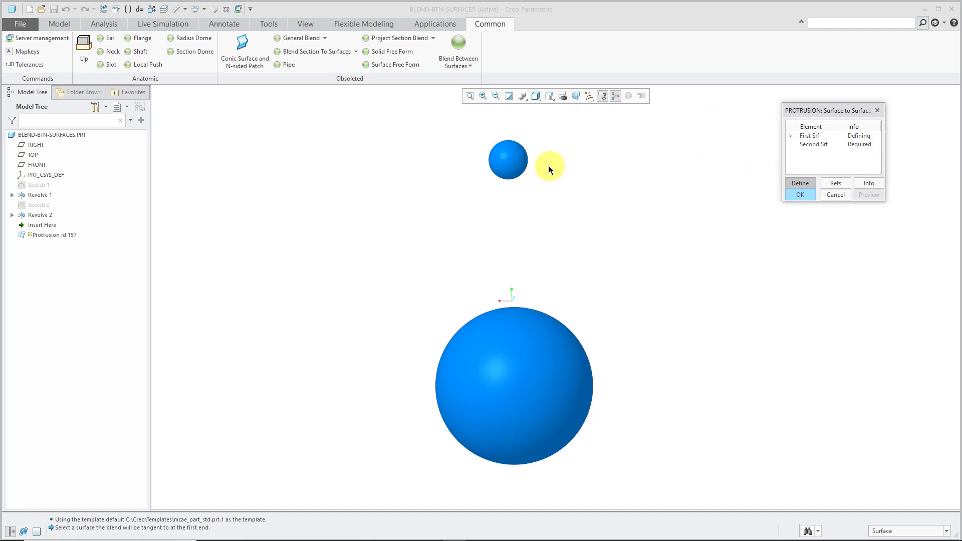
left_click(521, 169)
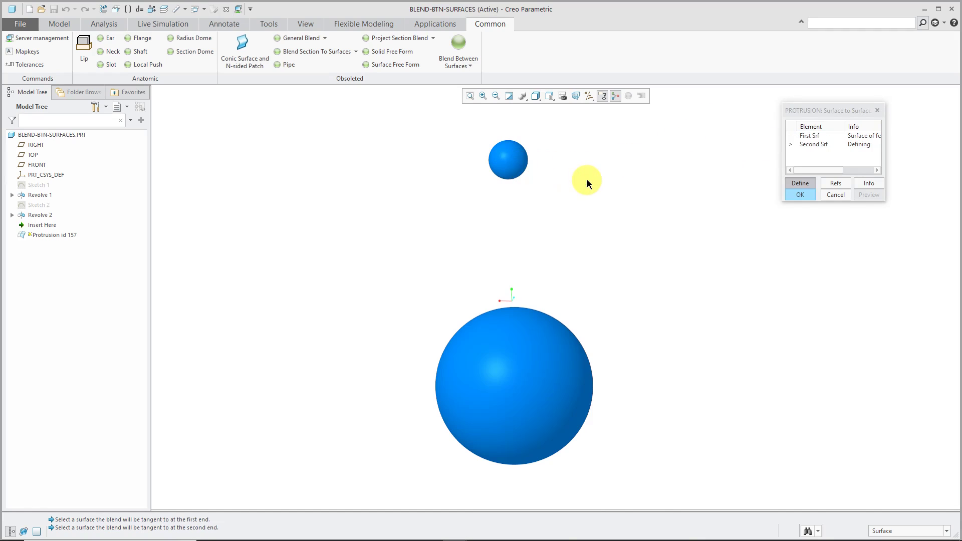
left_click(560, 340)
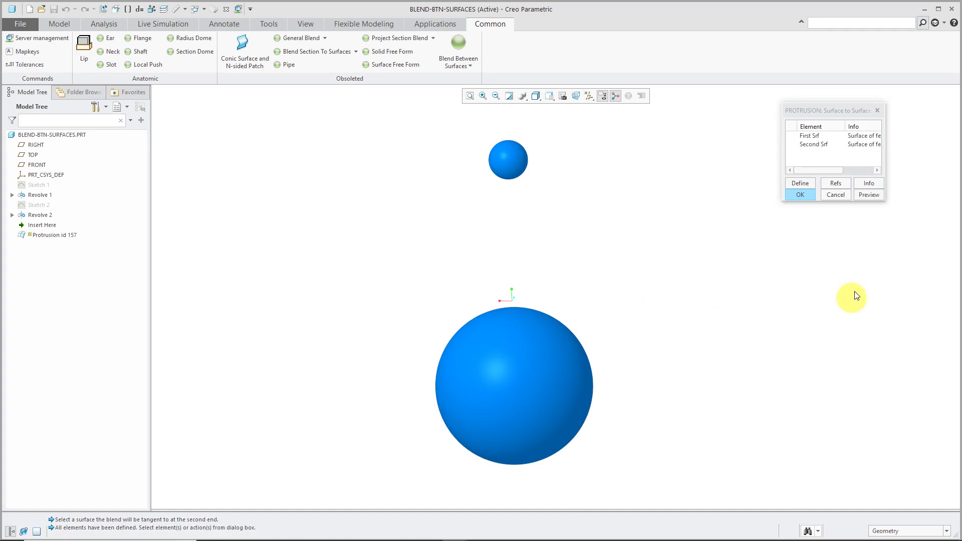
left_click(874, 195)
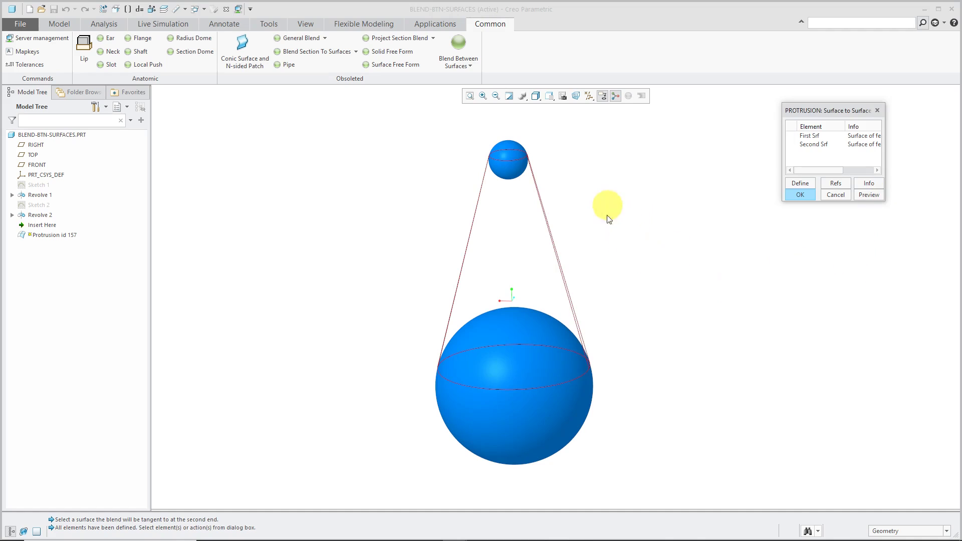
left_click(800, 194)
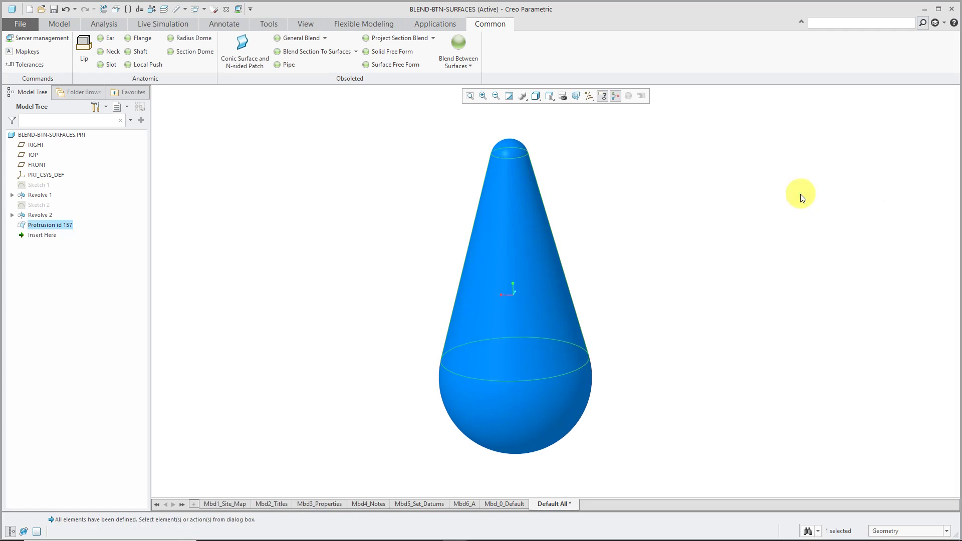
- Create a cross-section through the teardrop, switching its direction from Y to X
left_click(732, 233)
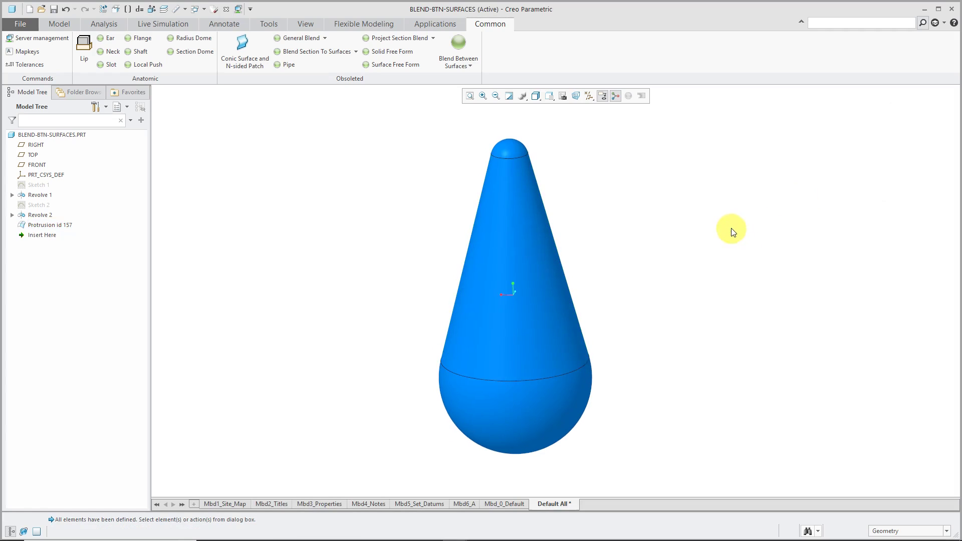
left_click(308, 24)
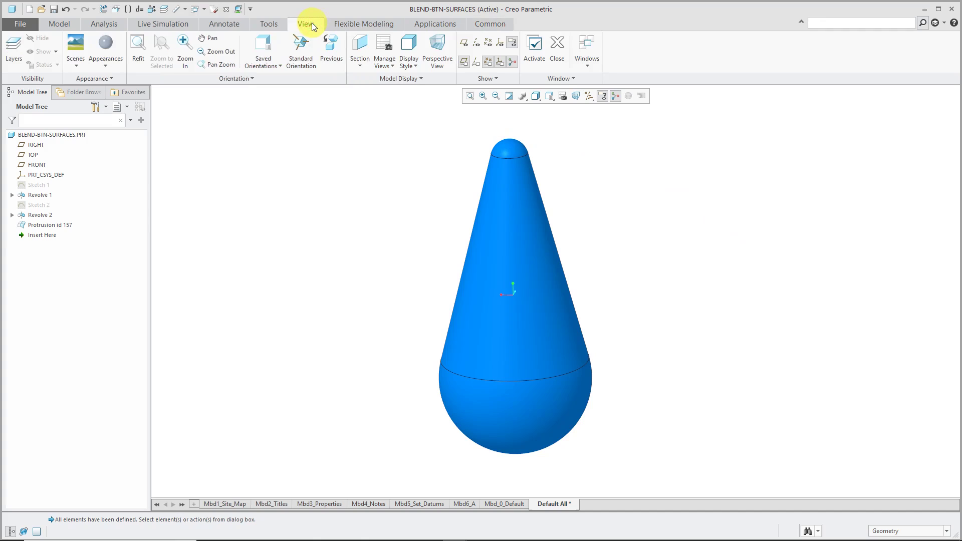
left_click(359, 66)
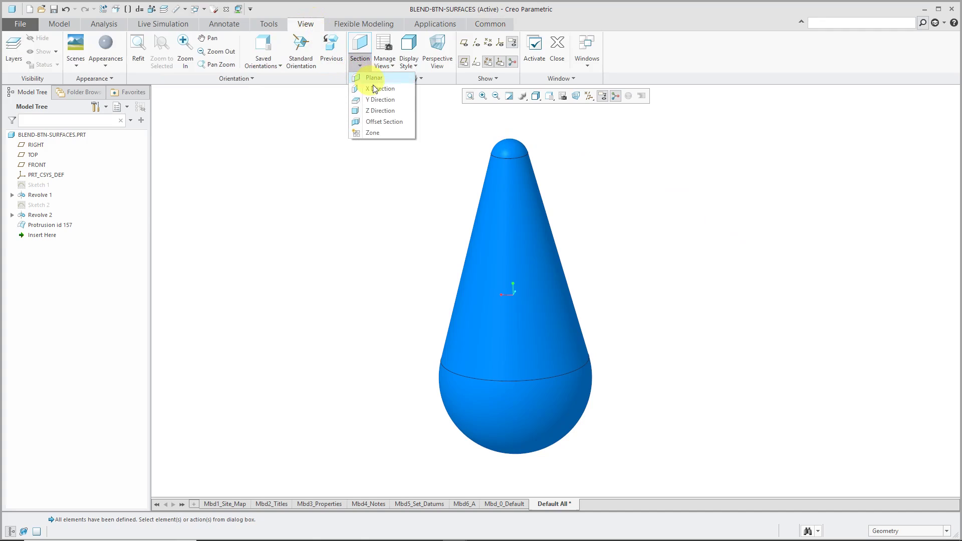
left_click(380, 100)
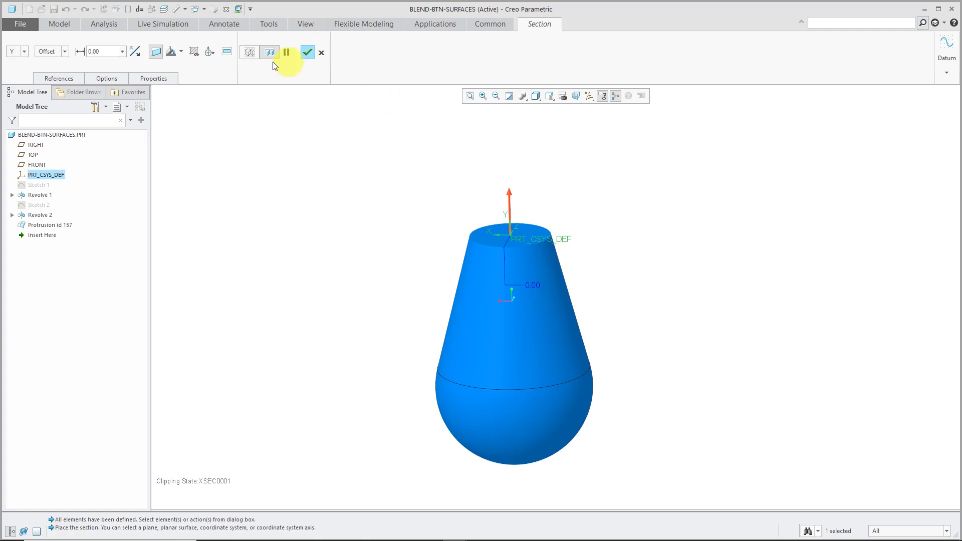
left_click(23, 52)
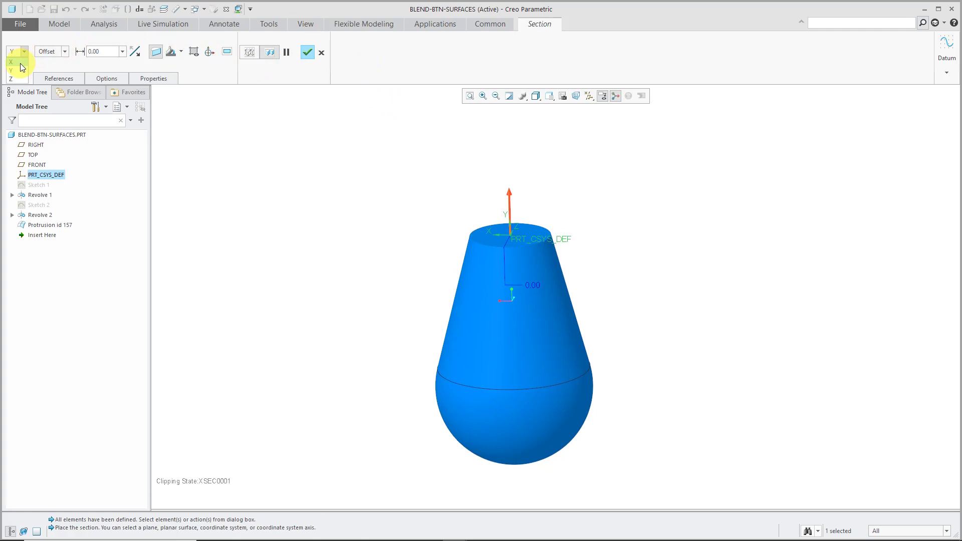
left_click(11, 61)
- Turn on hatching for the cut face, then cancel and discard the cross-section
middle_click_drag(494, 230, 507, 249)
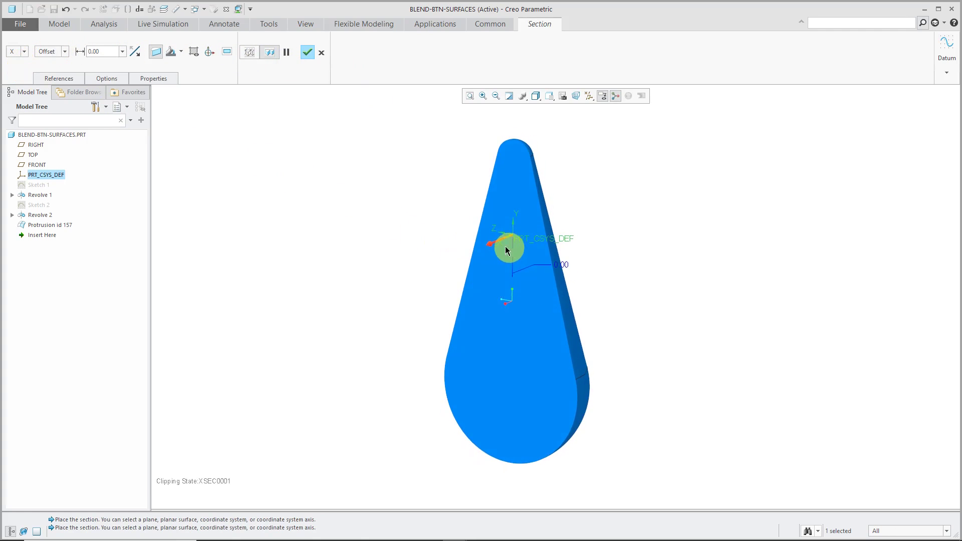
left_click(194, 53)
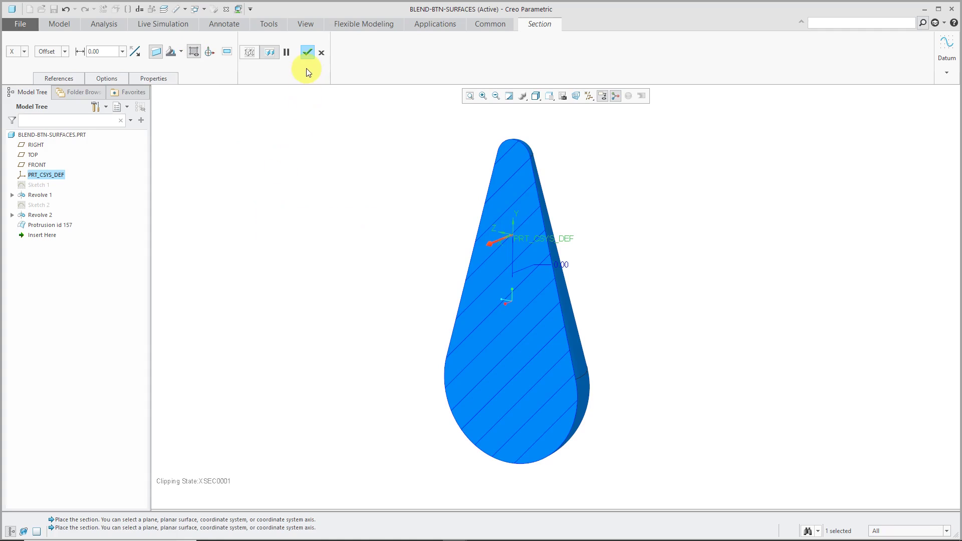
left_click(321, 53)
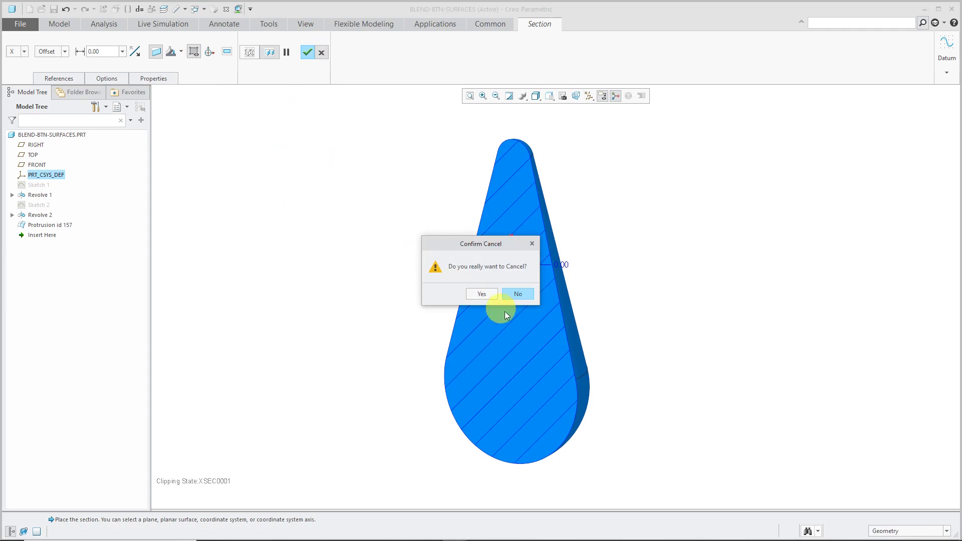
left_click(482, 294)
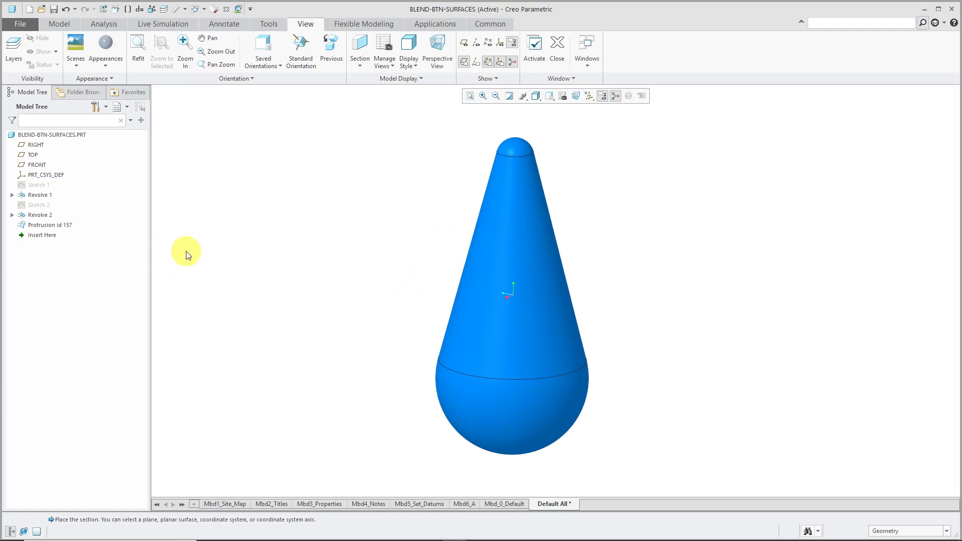
- Switch to the N_SIDED part, inspect the flared surface, and start Conic Surface and N-sided Patch
left_click(204, 10)
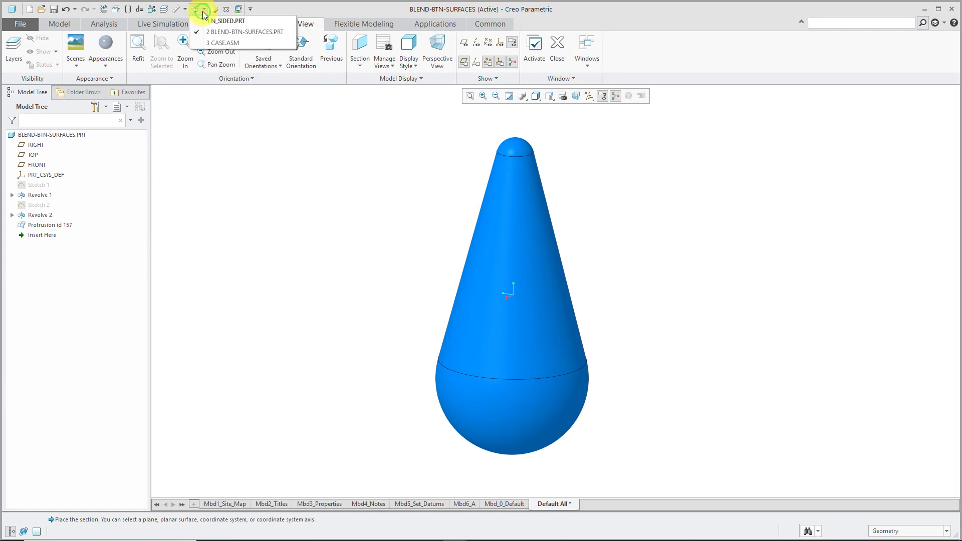
left_click(216, 20)
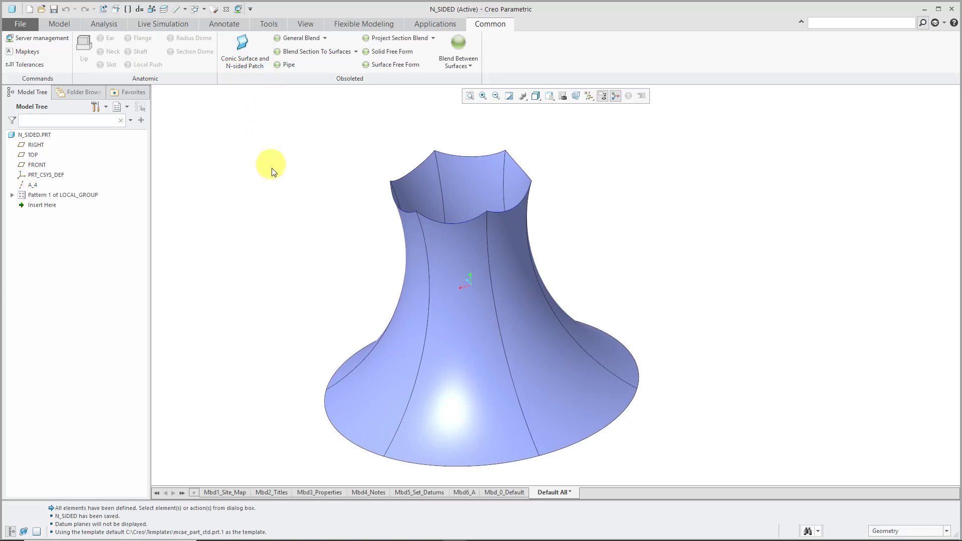
middle_click_drag(303, 173, 328, 176)
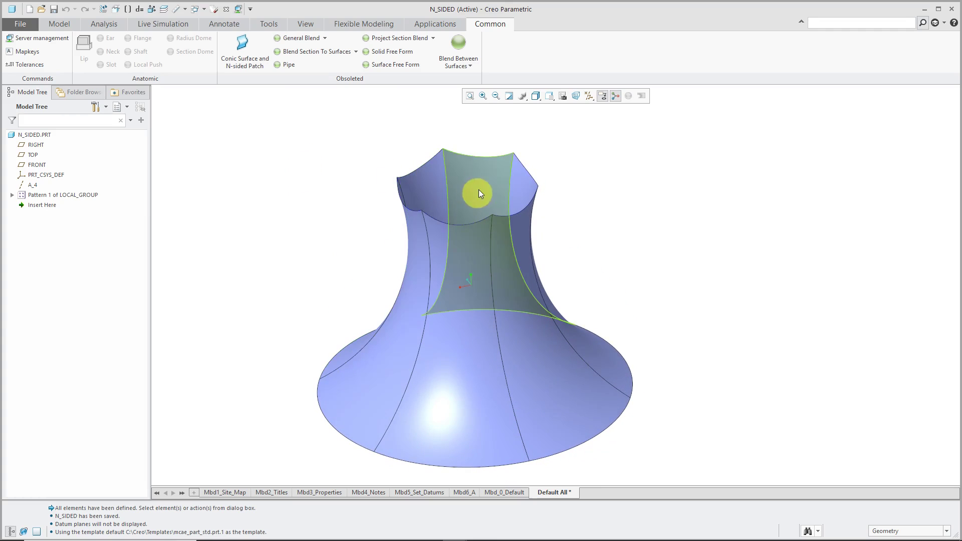
middle_click_drag(479, 193, 465, 176)
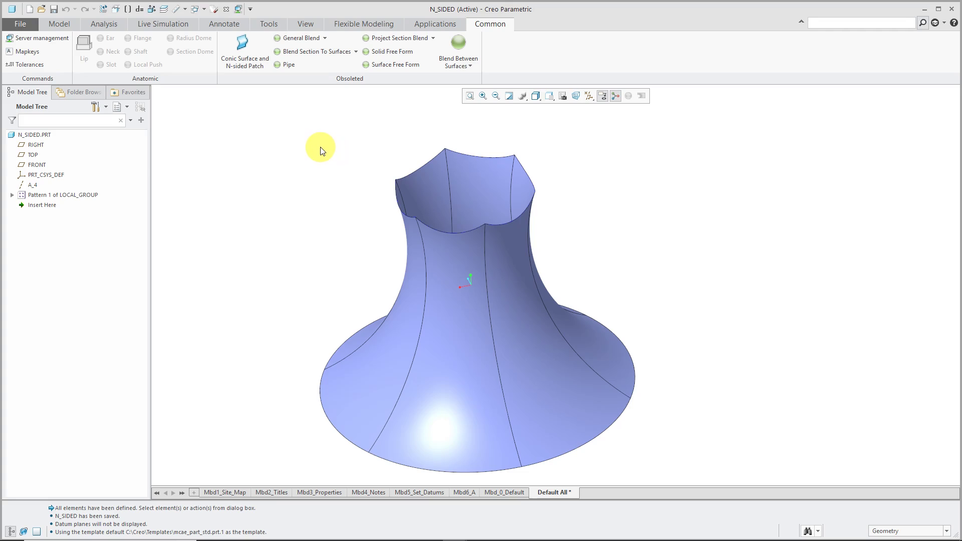
left_click(250, 59)
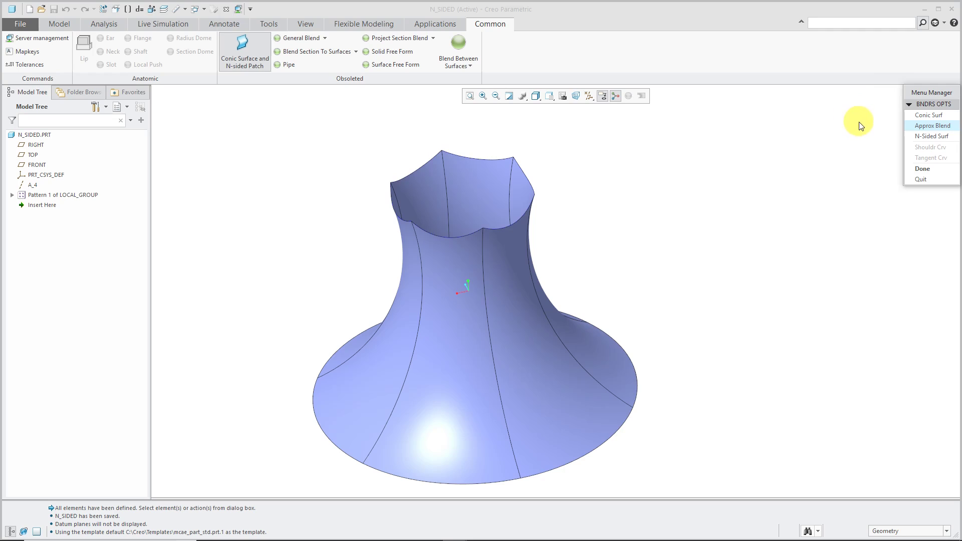
- Choose N-Sided Surf and pick the top opening's rim edges as the patch boundary
left_click(929, 137)
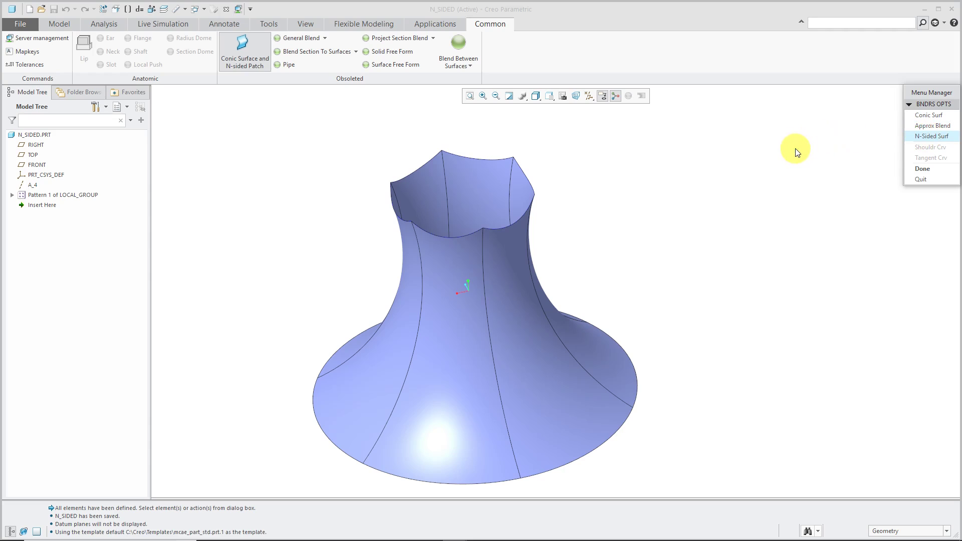
left_click(922, 168)
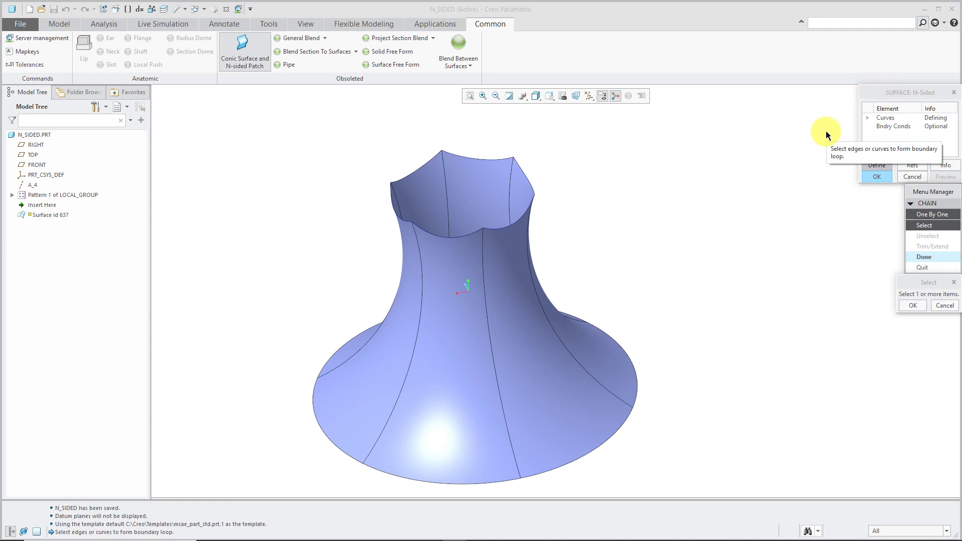
left_click(463, 237)
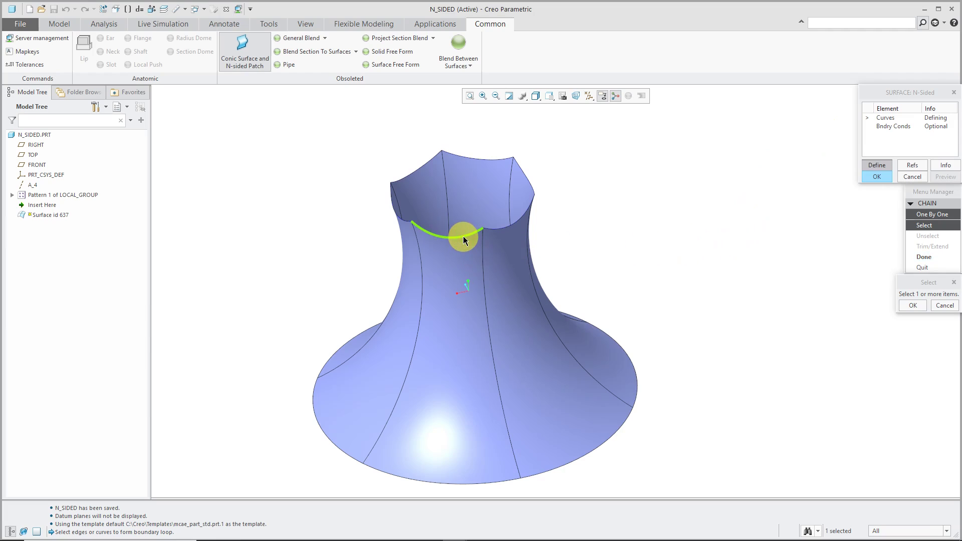
left_click(505, 224)
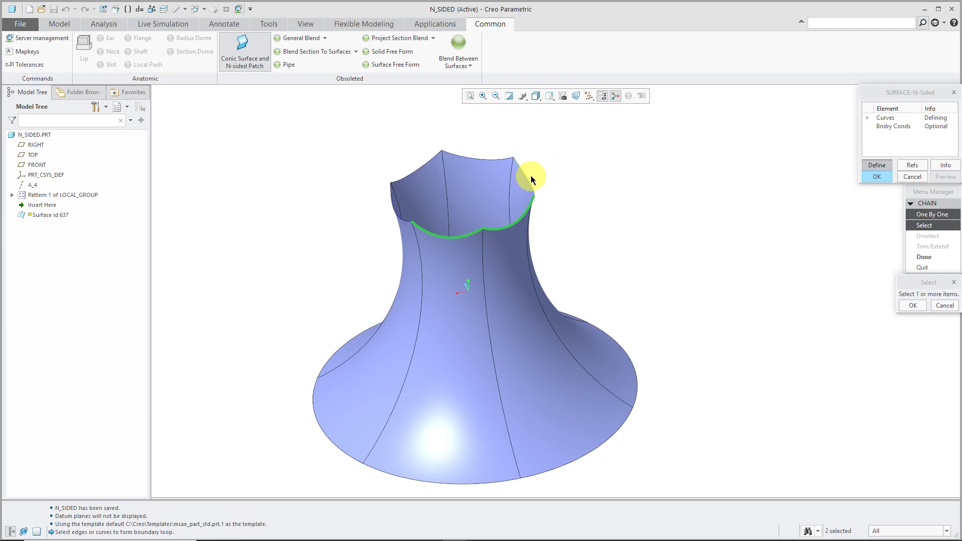
left_click(475, 158)
left_click(396, 206)
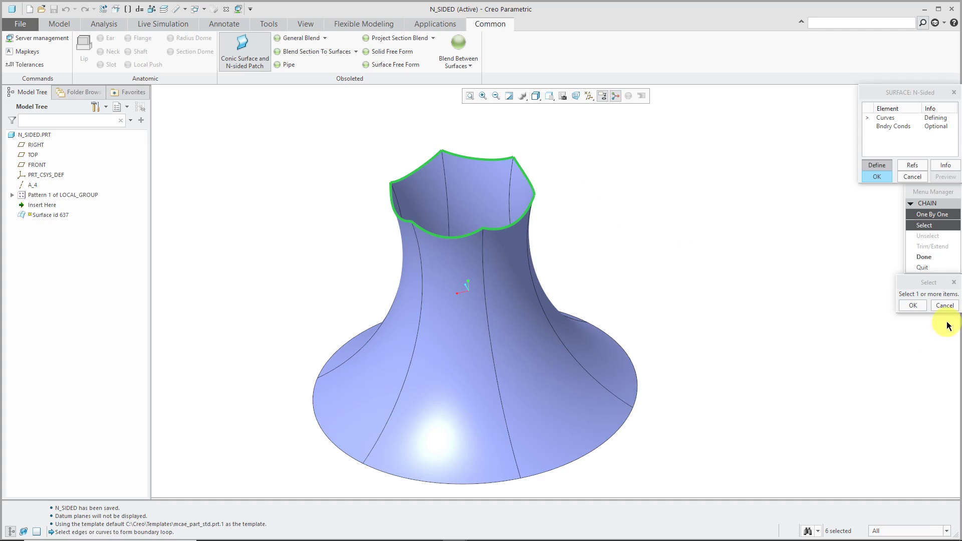
left_click(914, 307)
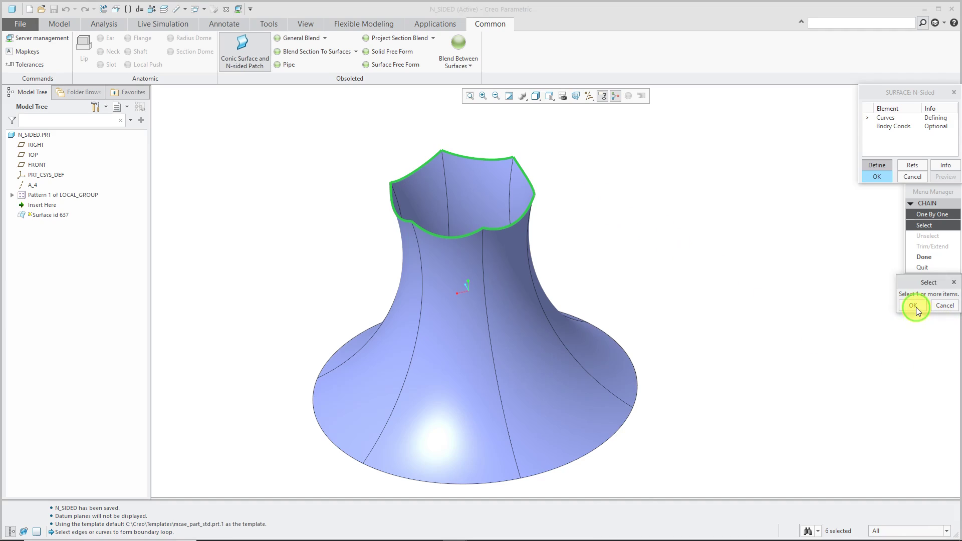
left_click(925, 257)
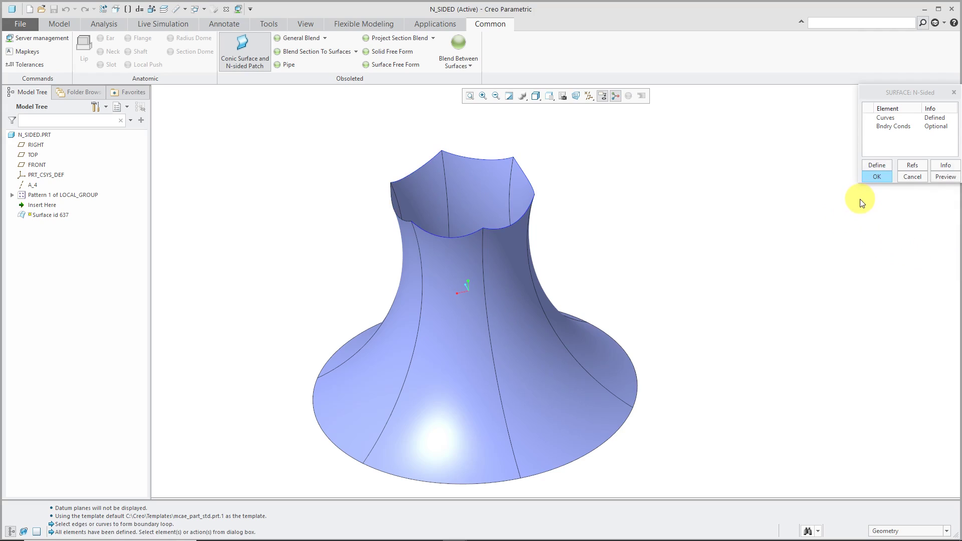
- Complete the N-sided patch and orbit to inspect the domed cap
left_click(876, 176)
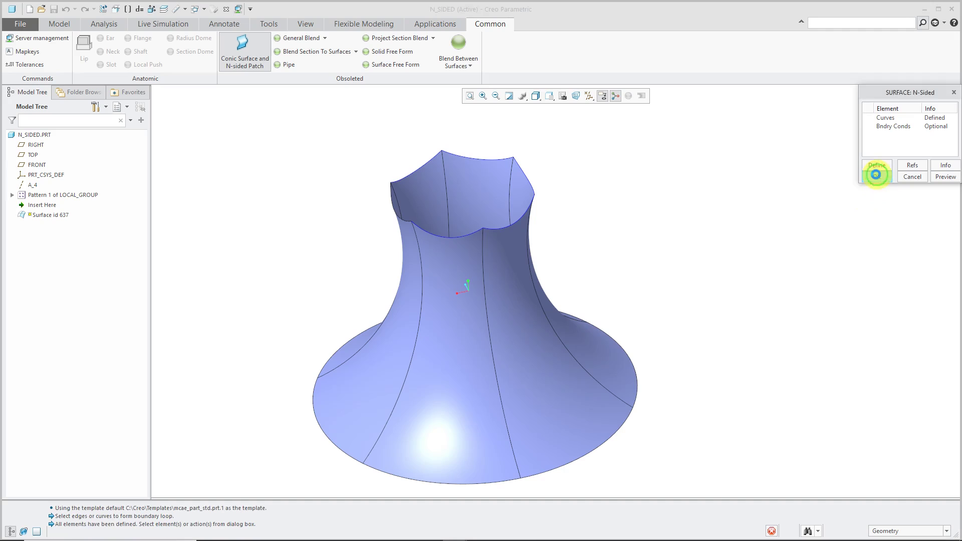
middle_click_drag(629, 189, 468, 190)
left_click(612, 205)
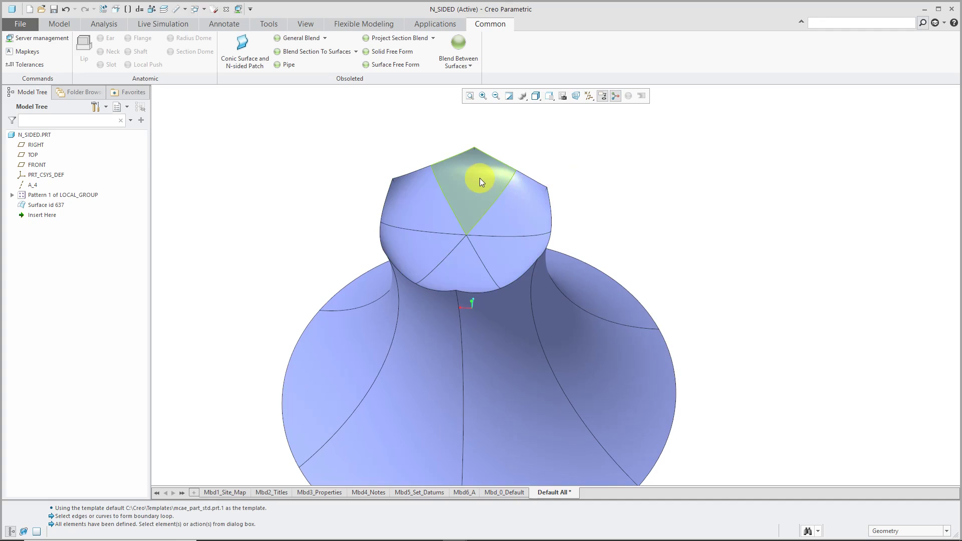
mouse_move(589, 194)
middle_mouse_down()
mouse_move(580, 150)
mouse_move(550, 163)
mouse_move(571, 172)
mouse_move(573, 197)
middle_mouse_up()
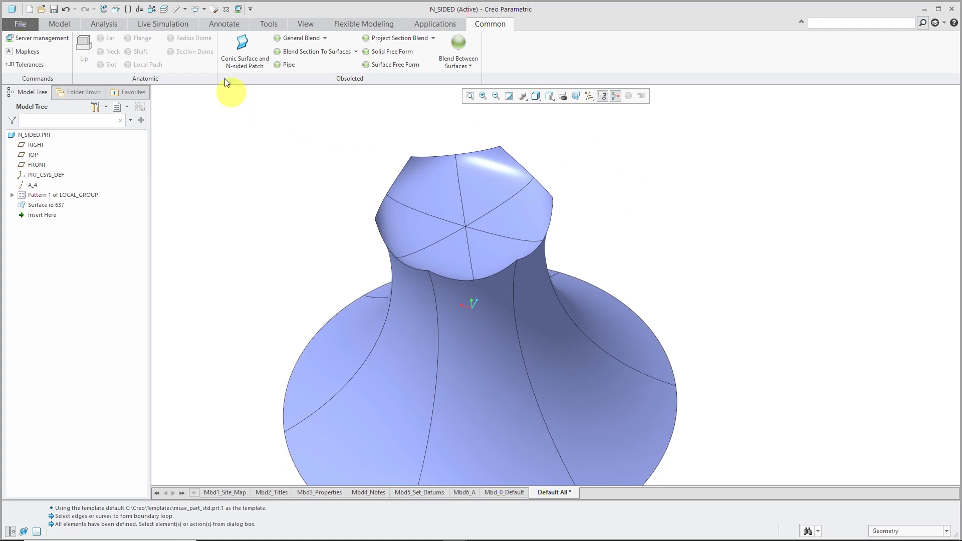
left_click(204, 10)
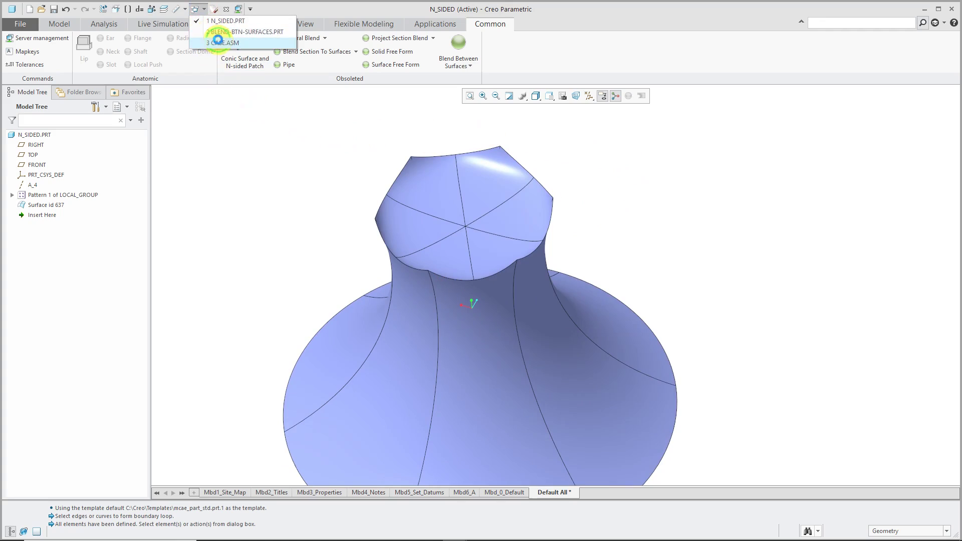
- Switch to the CASE.ASM window and bring up the Common tab's anatomic tools
left_click(215, 36)
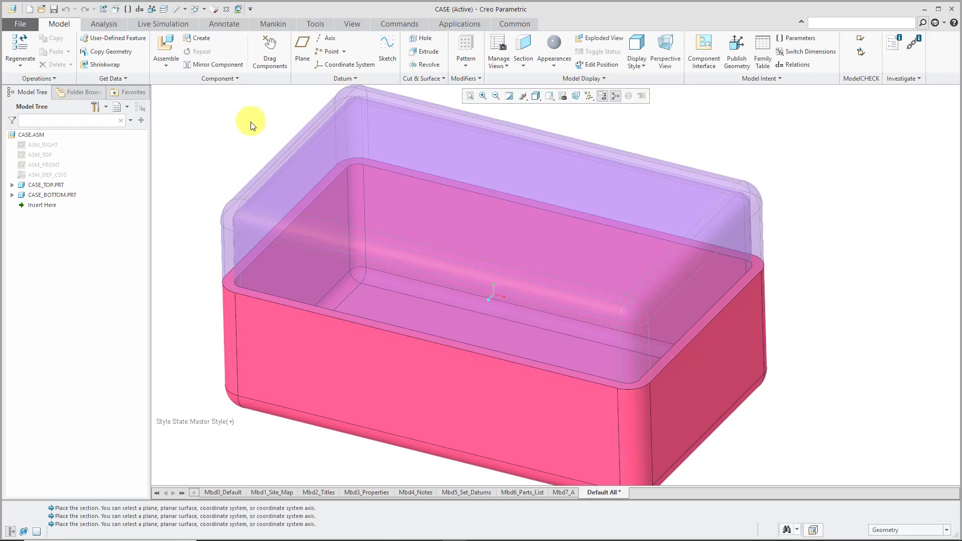
left_click(511, 26)
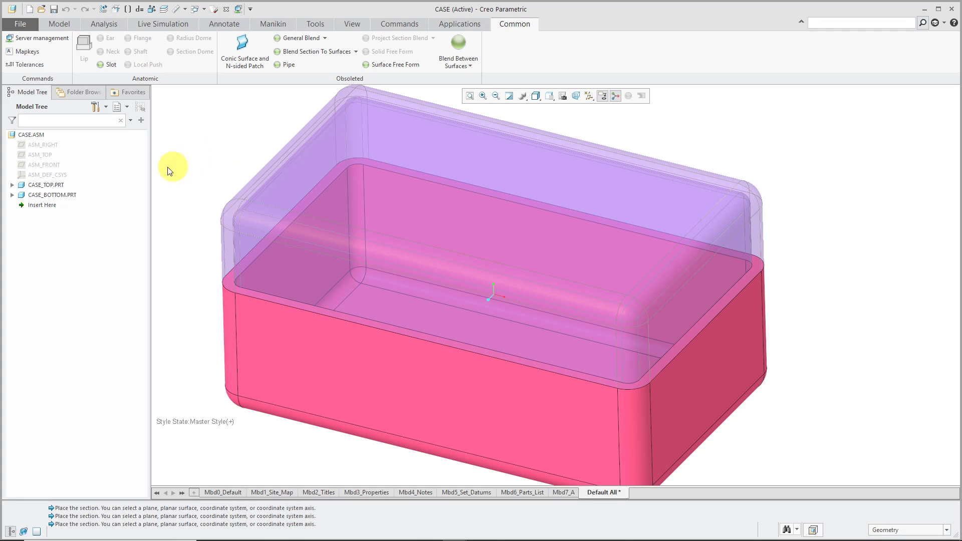
- Activate CASE_BOTTOM.PRT and start a Lip, selecting its full top rim edge chain
left_click(49, 195)
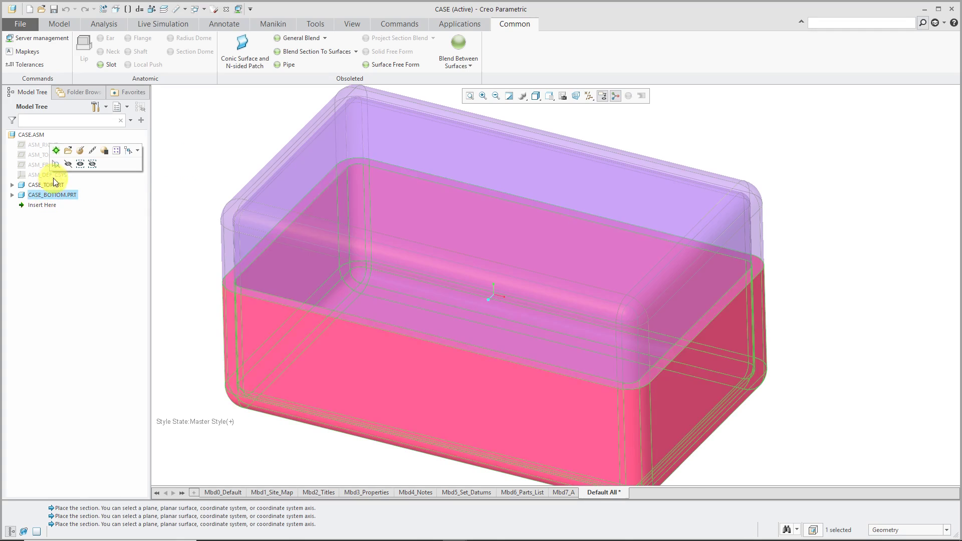
left_click(56, 150)
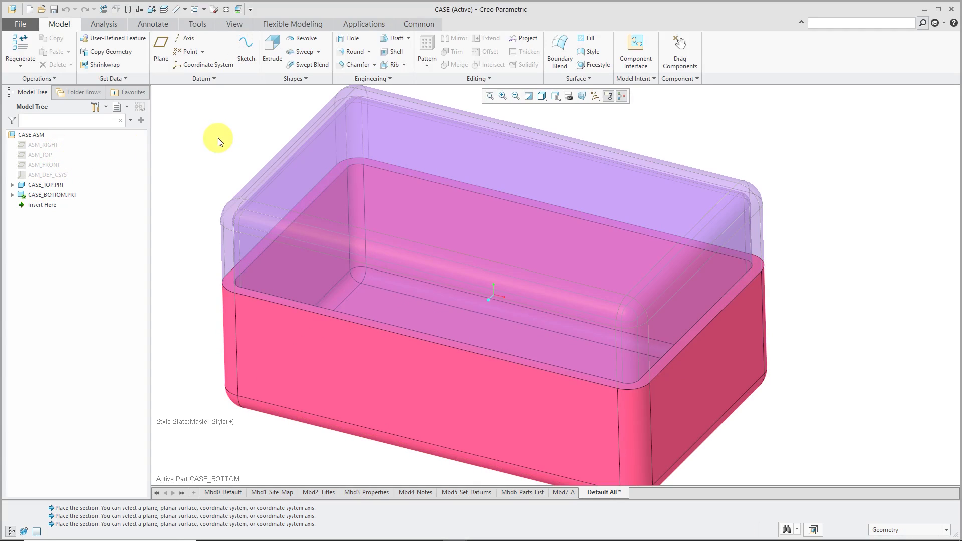
left_click(425, 26)
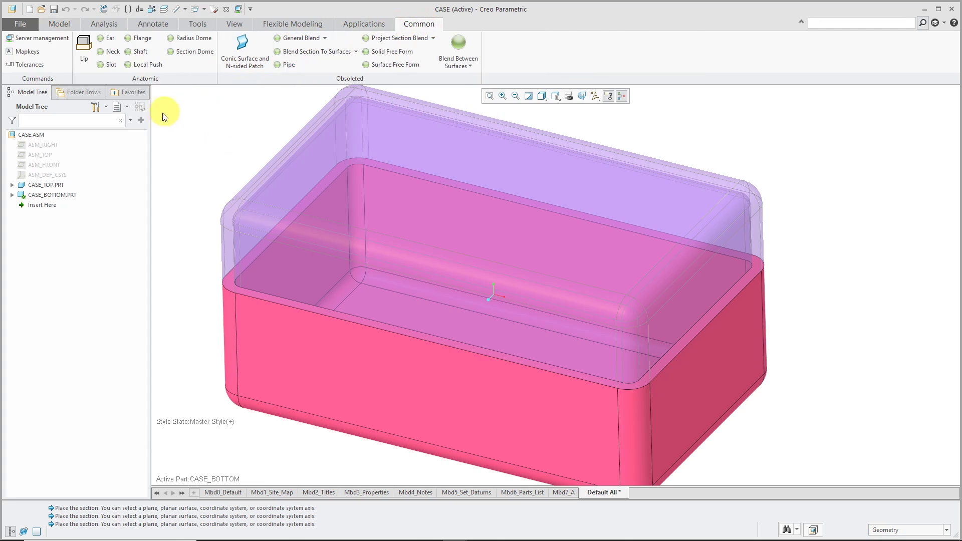
left_click(85, 57)
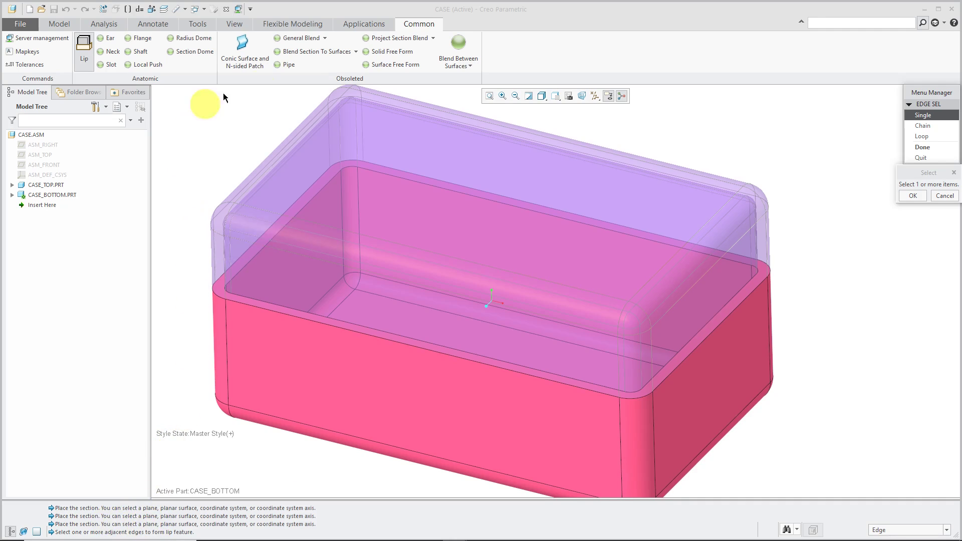
left_click(921, 127)
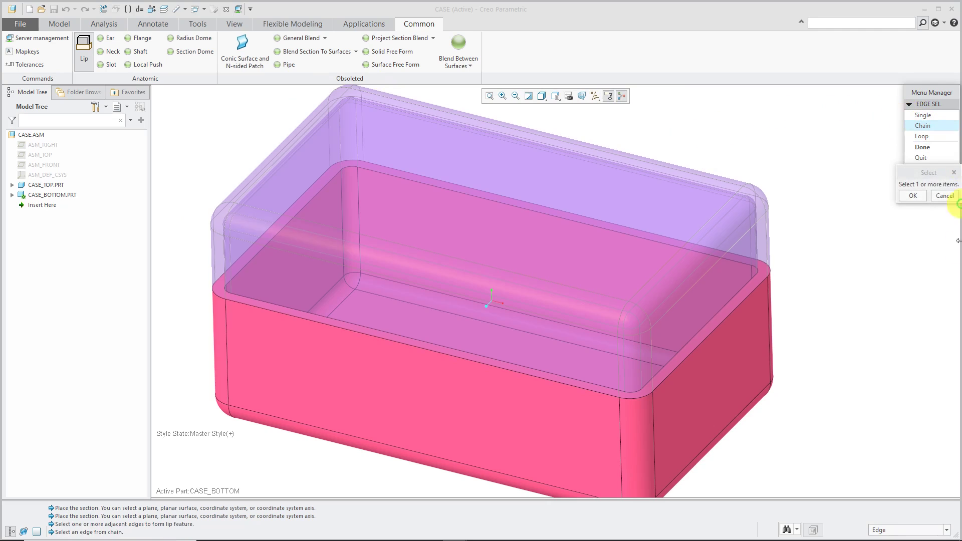
left_click(525, 378)
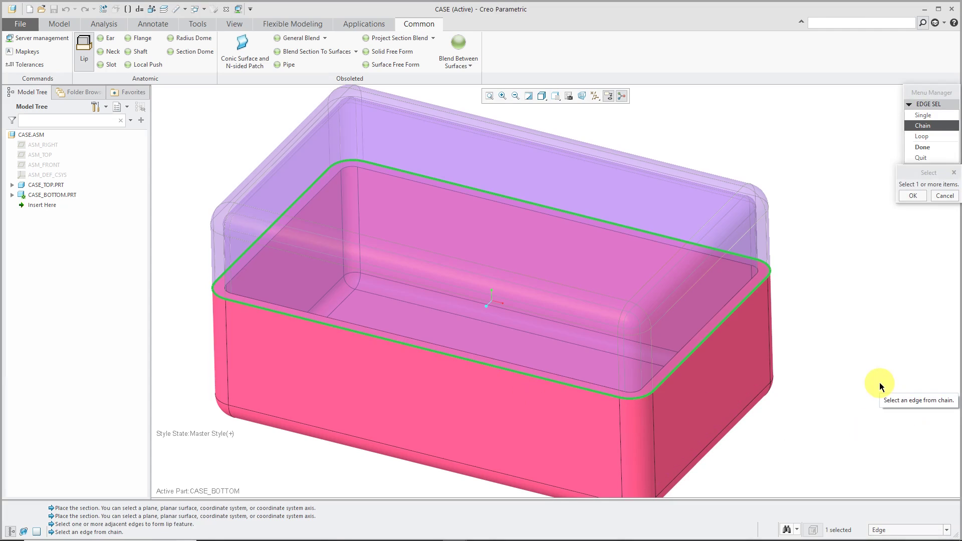
left_click(910, 197)
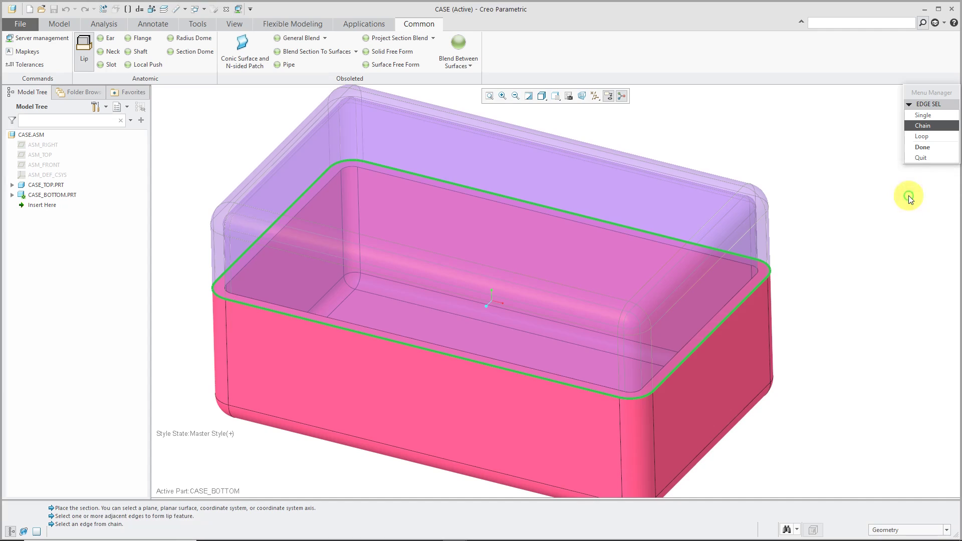
- Finish the bottom rim Lip with offset 0.1, draft distance 0.125 and a 30° draft angle
left_click(922, 147)
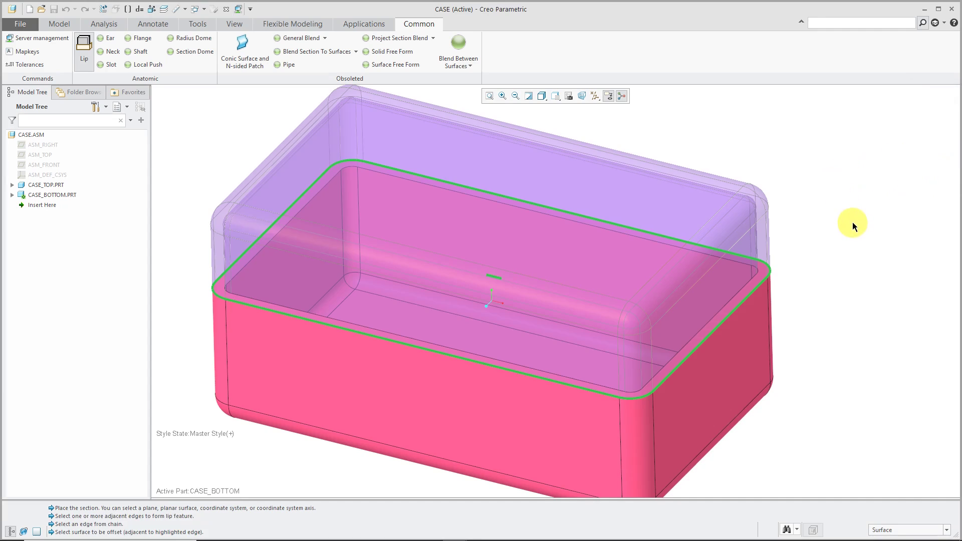
left_click(594, 386)
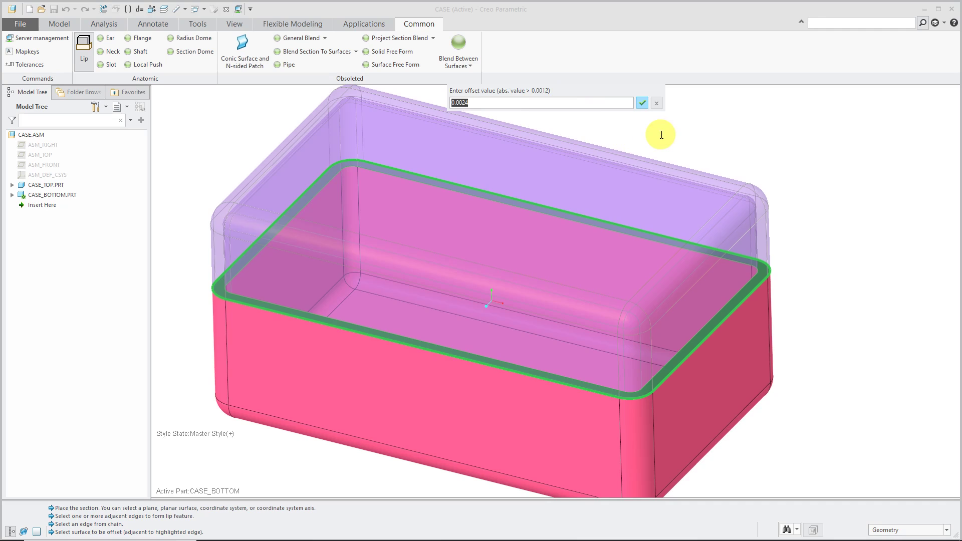
type(".1")
key("Return")
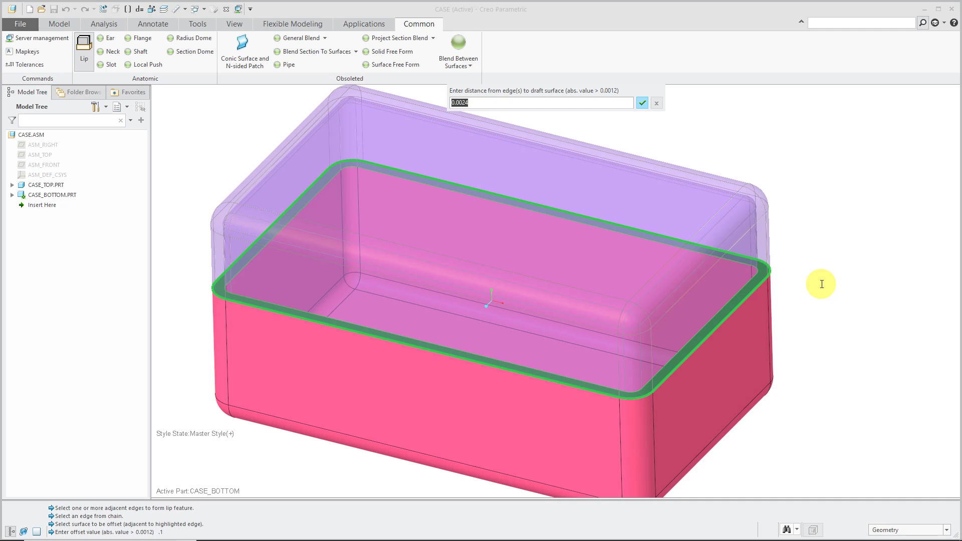
type(".125")
key("Return")
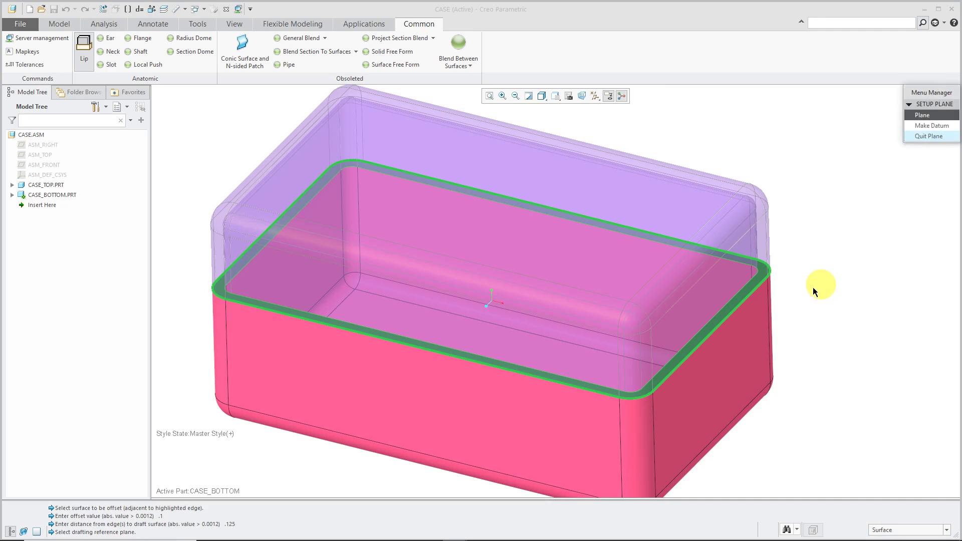
left_click(753, 286)
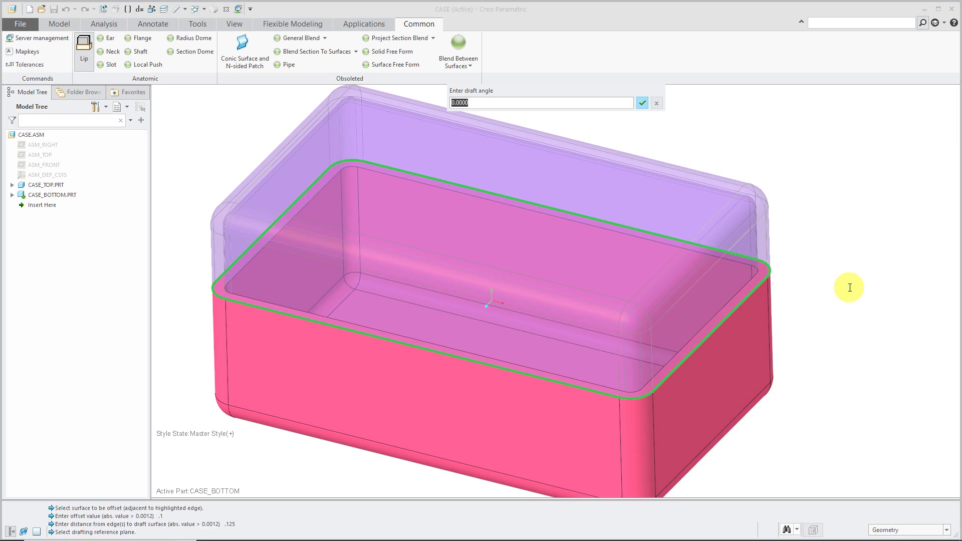
type("30")
middle_click(849, 288)
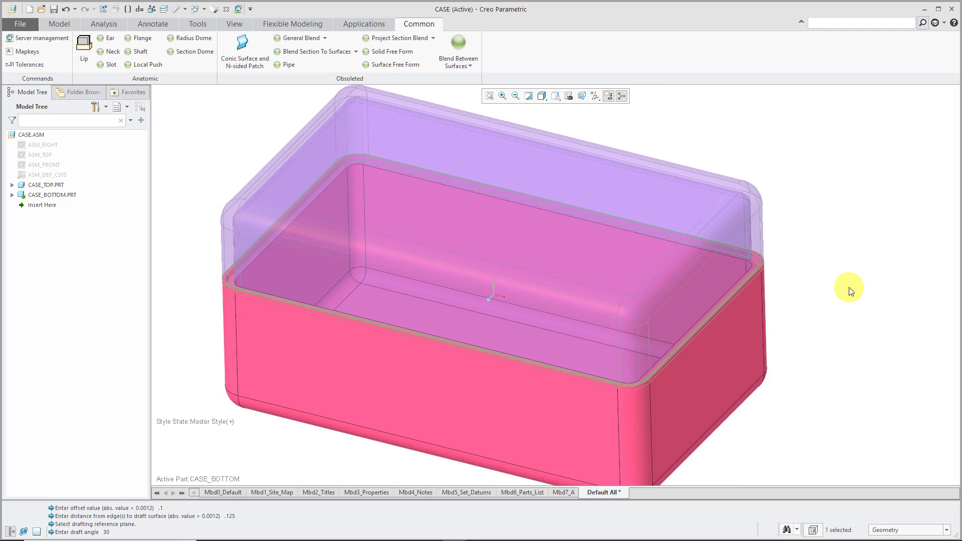
middle_click(849, 289)
left_click(770, 181)
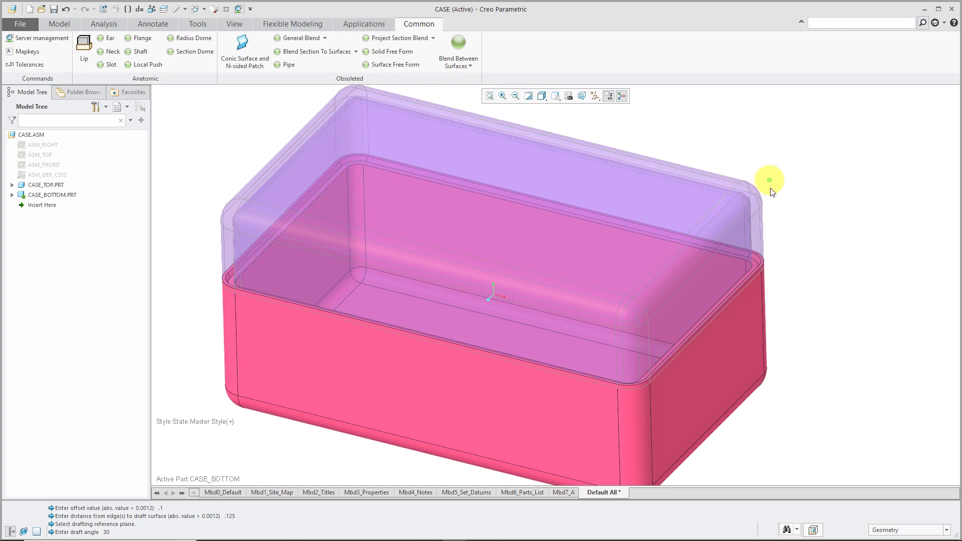
mouse_move(805, 243)
middle_mouse_down()
mouse_move(800, 232)
mouse_move(795, 241)
middle_mouse_up()
scroll(758, 266, "down", 5)
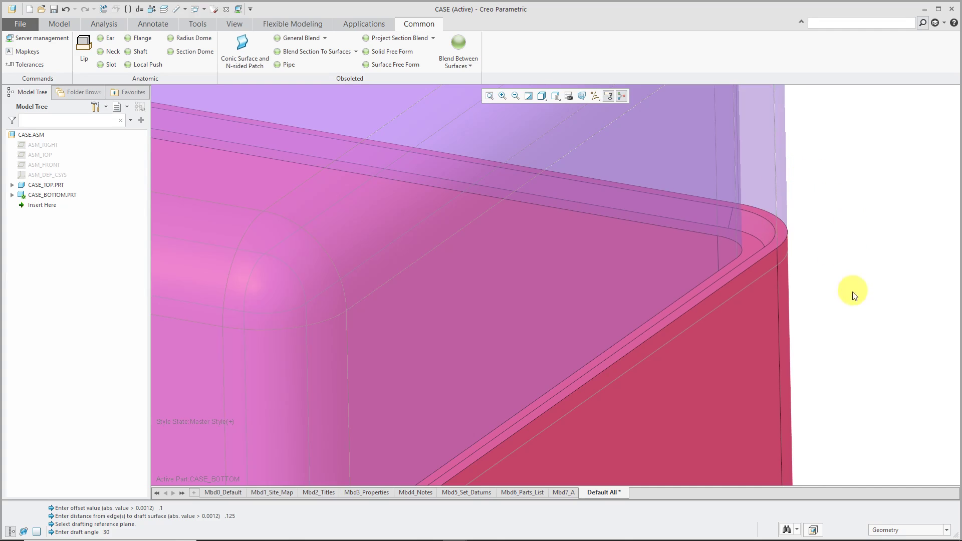
scroll(845, 321, "up", 10)
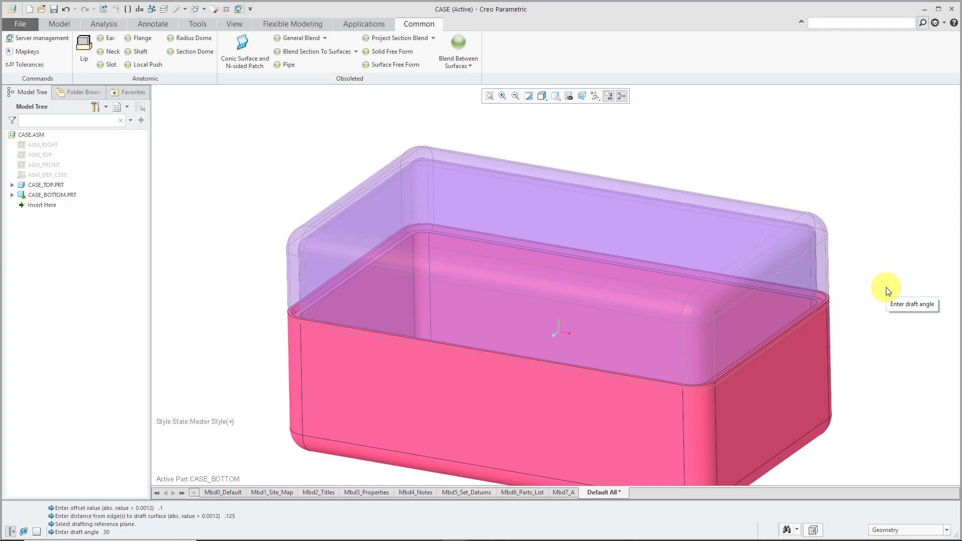
- Activate CASE_TOP, start a Lip and pick the rim edge chain where the parts meet
left_click(651, 238)
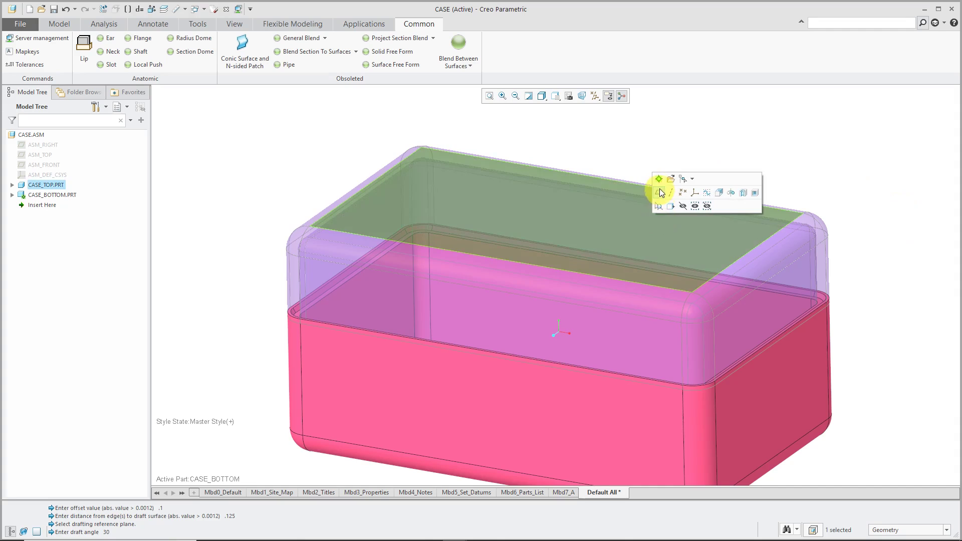
left_click(658, 179)
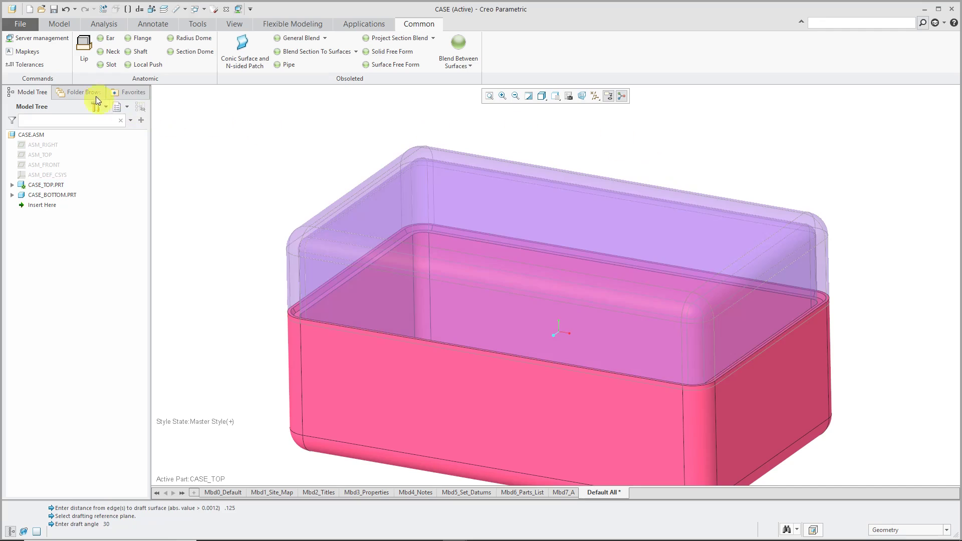
left_click(84, 49)
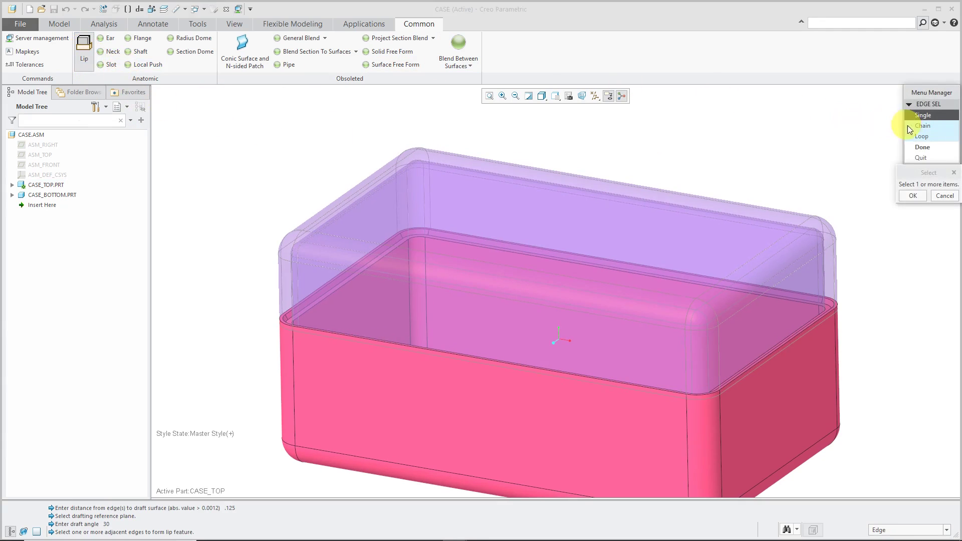
left_click(924, 126)
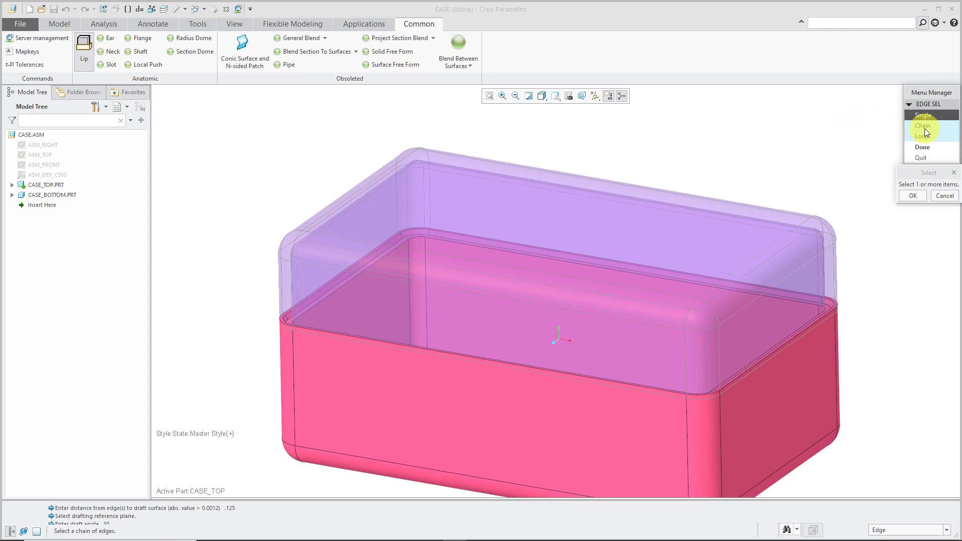
left_click(613, 383)
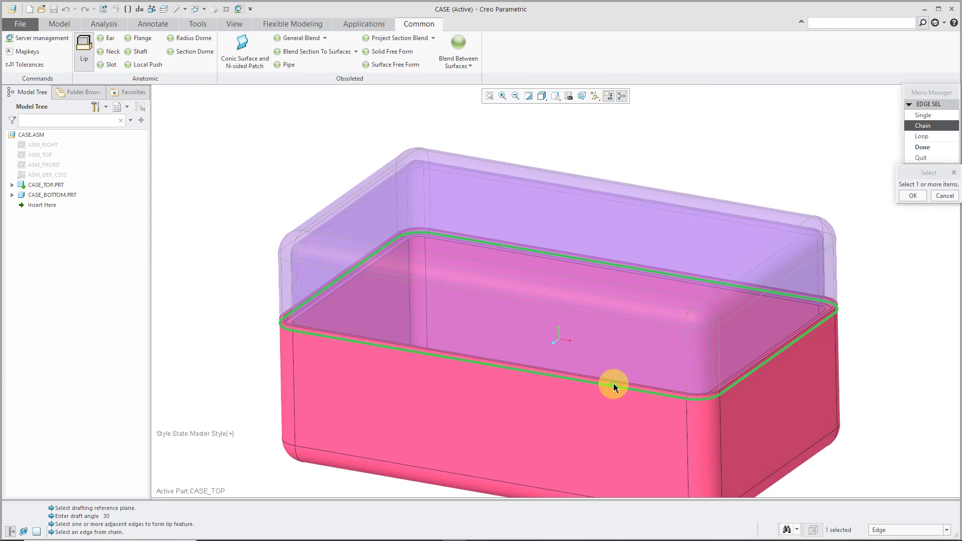
middle_click(899, 291)
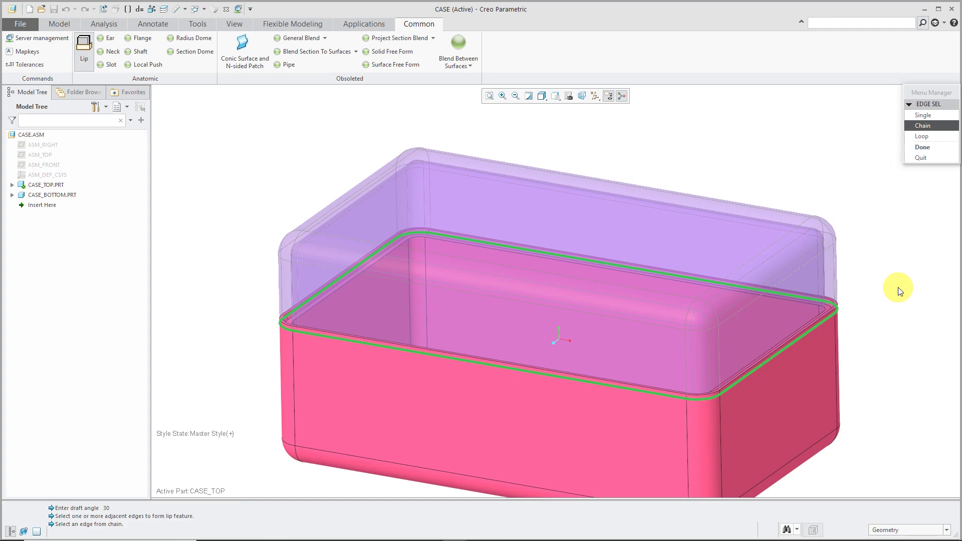
middle_click(897, 287)
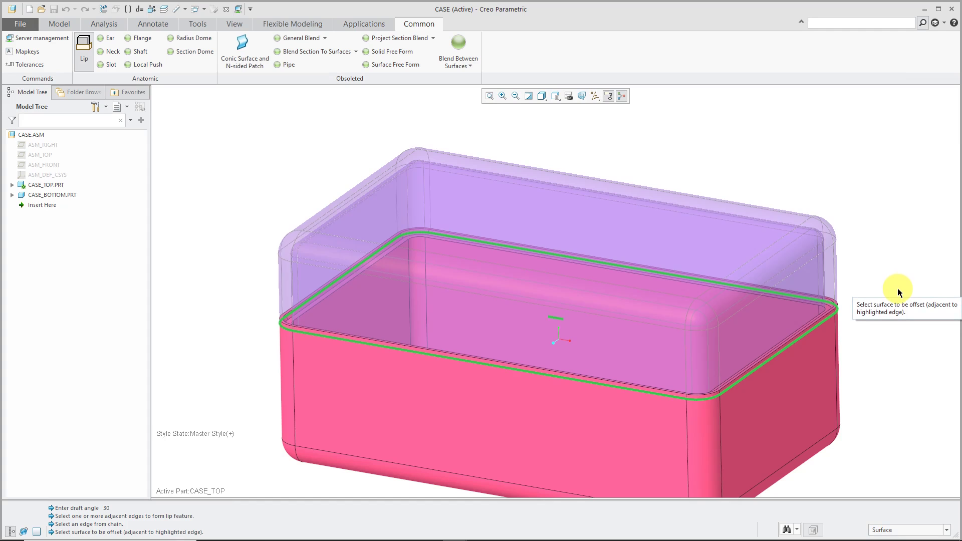
- Choose the CASE_TOP surface to offset and enter offset -.1 and edge distance .125
scroll(652, 393, "down", 5)
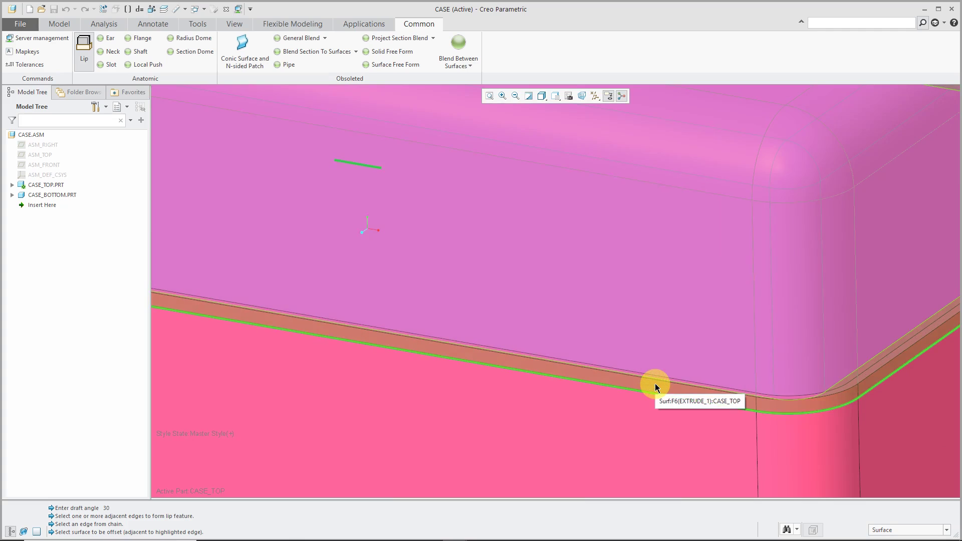
left_click(654, 383)
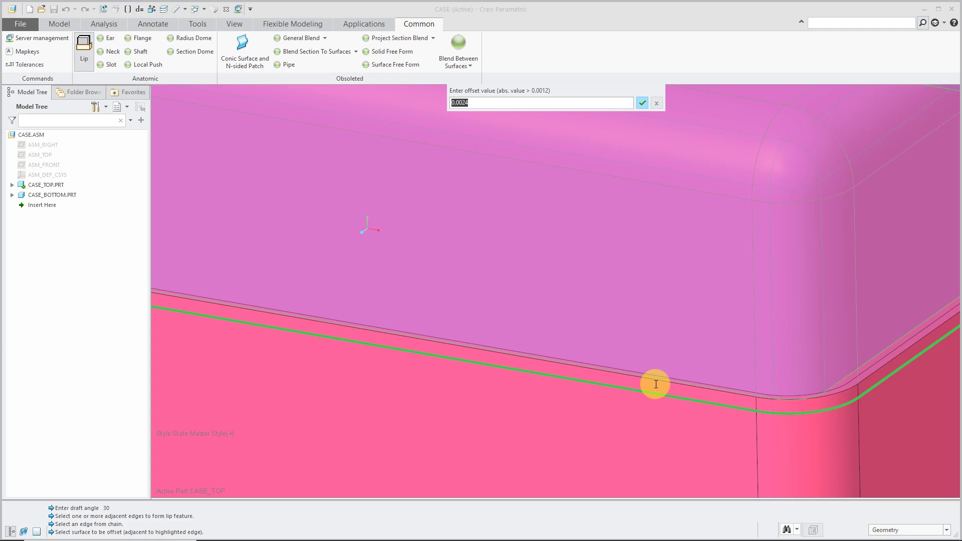
type("-.1")
key("Return")
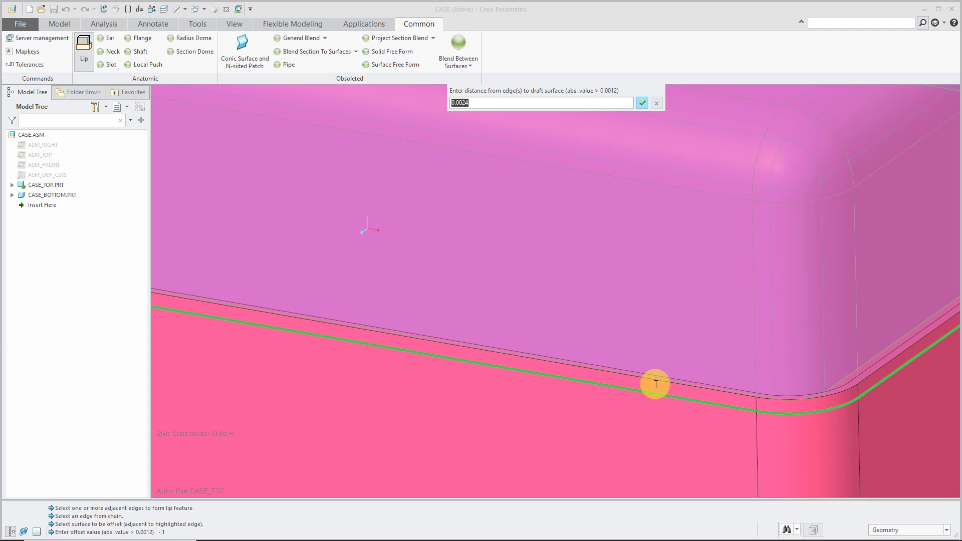
type(".125")
key("Return")
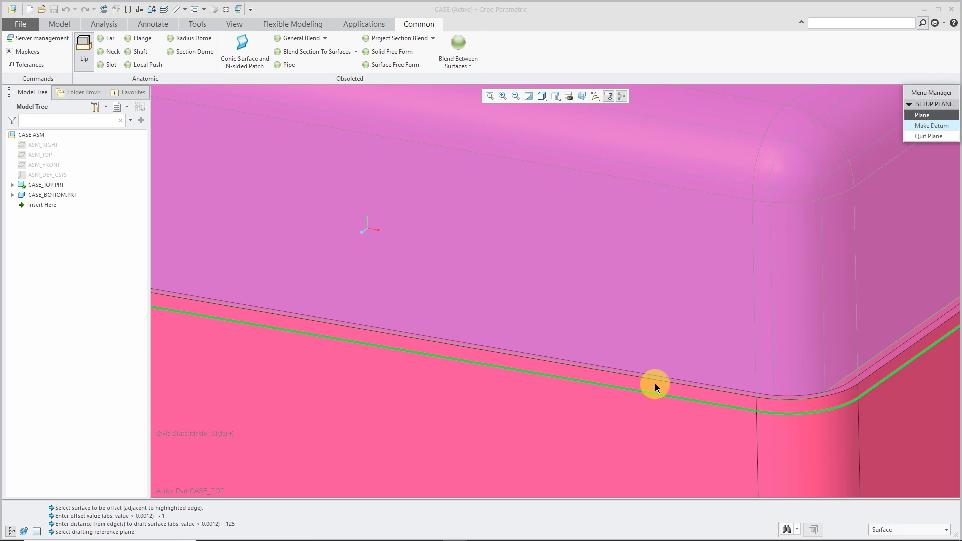
- Use the rim surface as drafting plane with a 30° draft angle, then zoom out
left_click(669, 390)
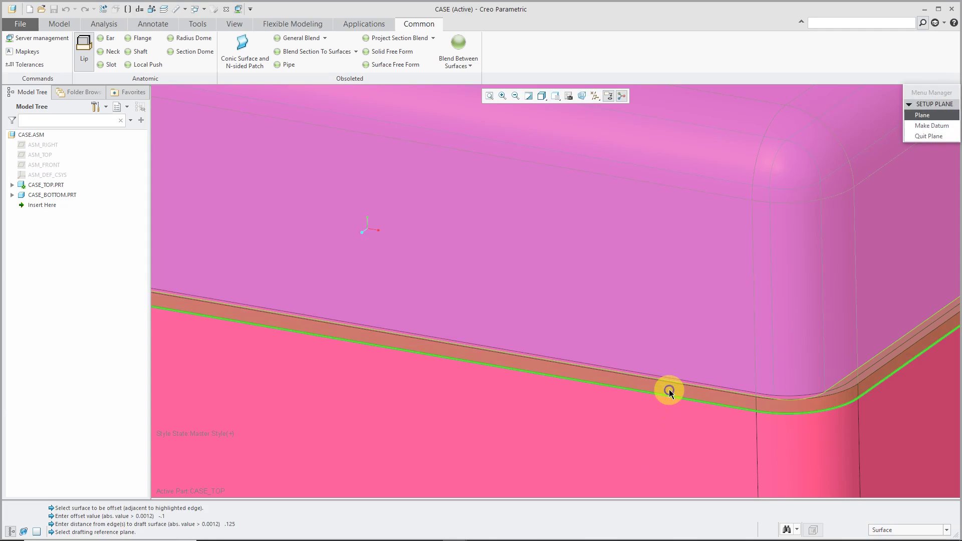
left_click(669, 390)
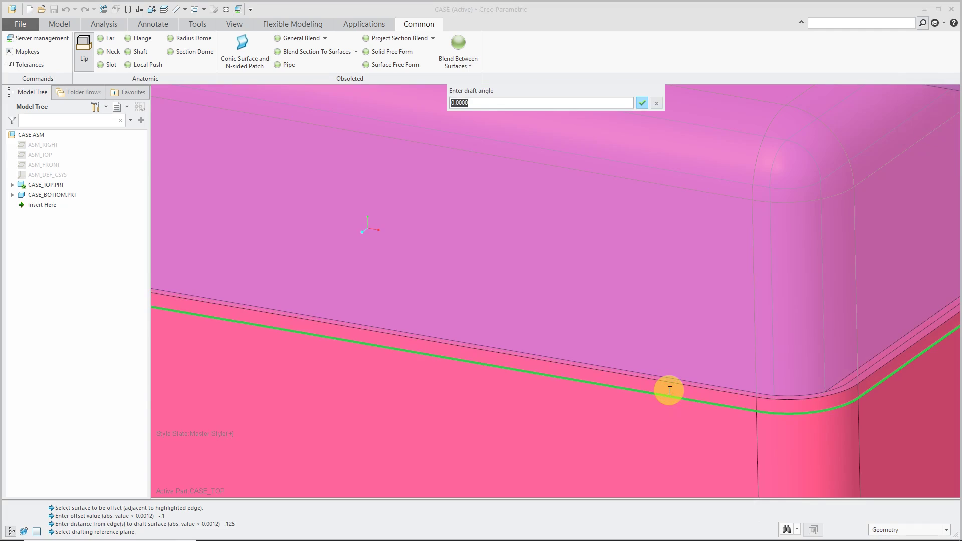
type("30")
key("Return")
scroll(741, 389, "up", 5)
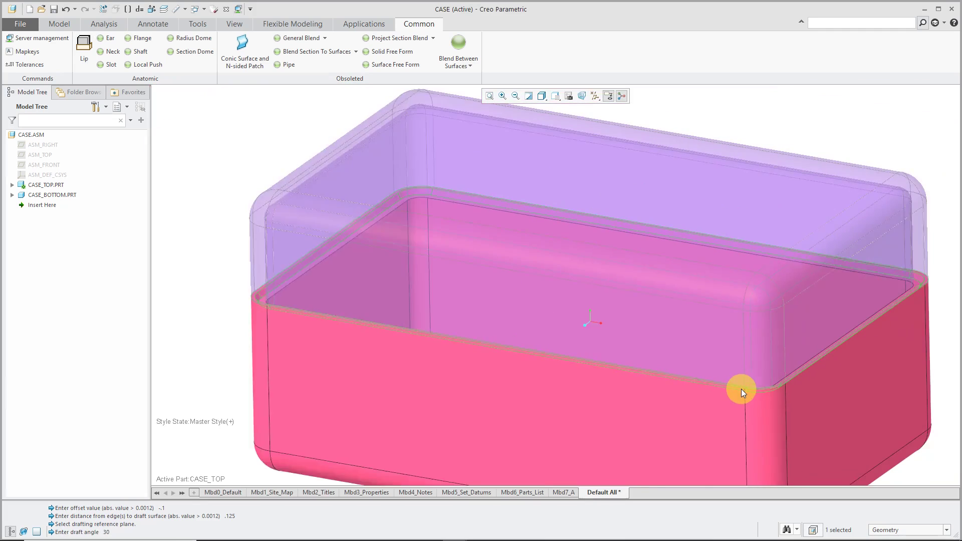
scroll(741, 388, "up", 1)
left_click(921, 313)
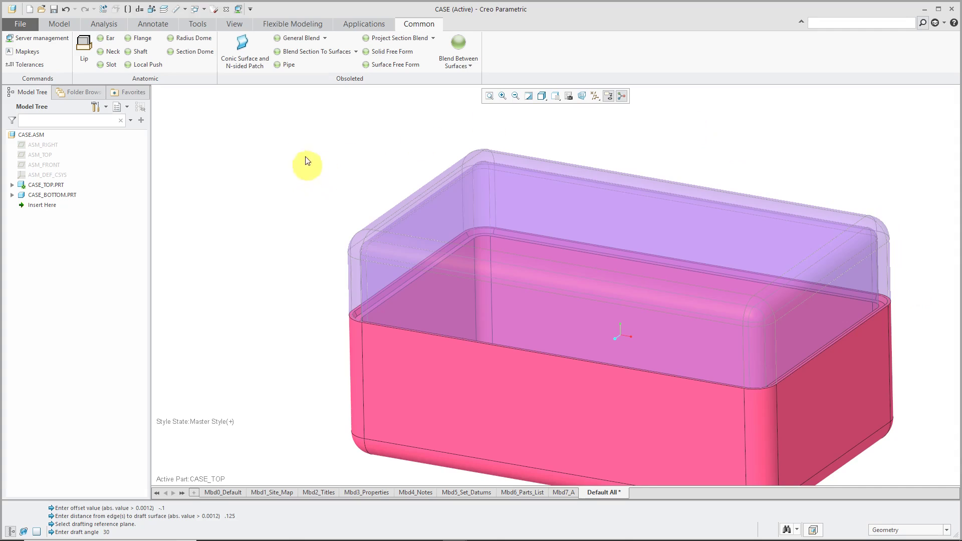
- Make the CASE assembly the active model
left_click(234, 24)
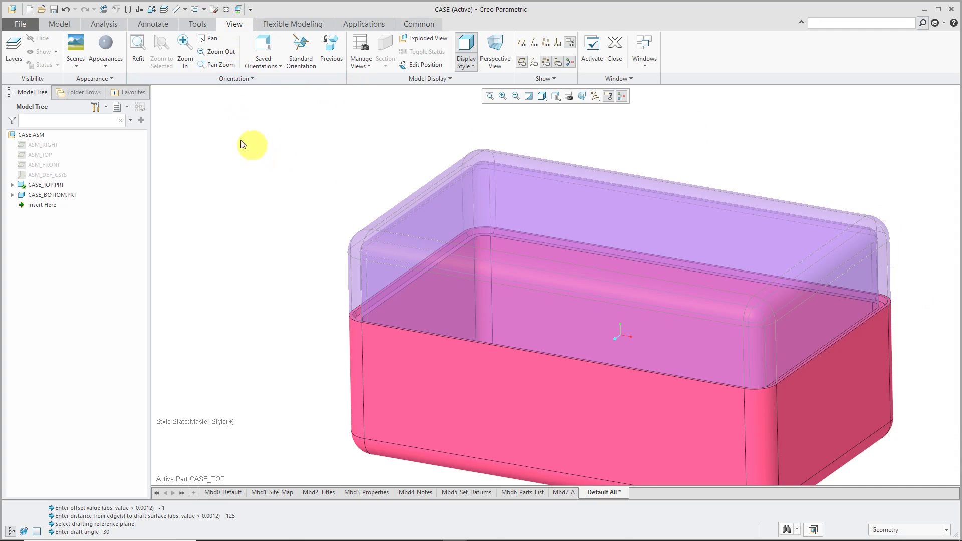
left_click(38, 134)
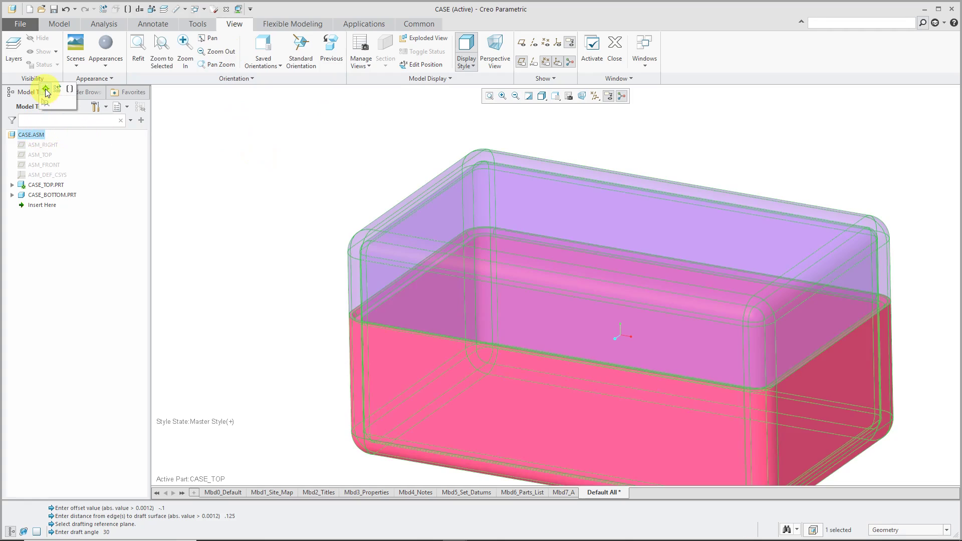
left_click(45, 89)
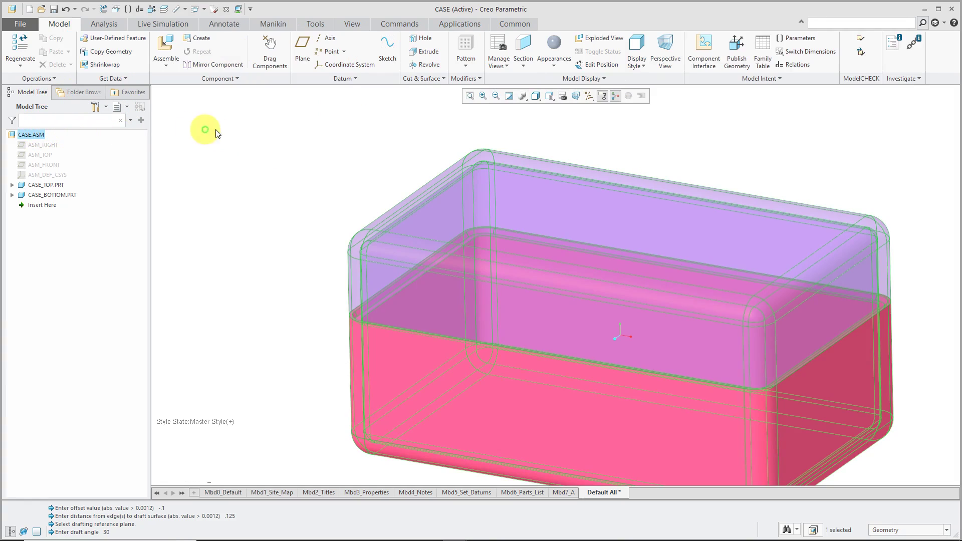
- Cut the assembly with a hatched X-direction cross-section and rotate to inspect the lips
left_click(522, 65)
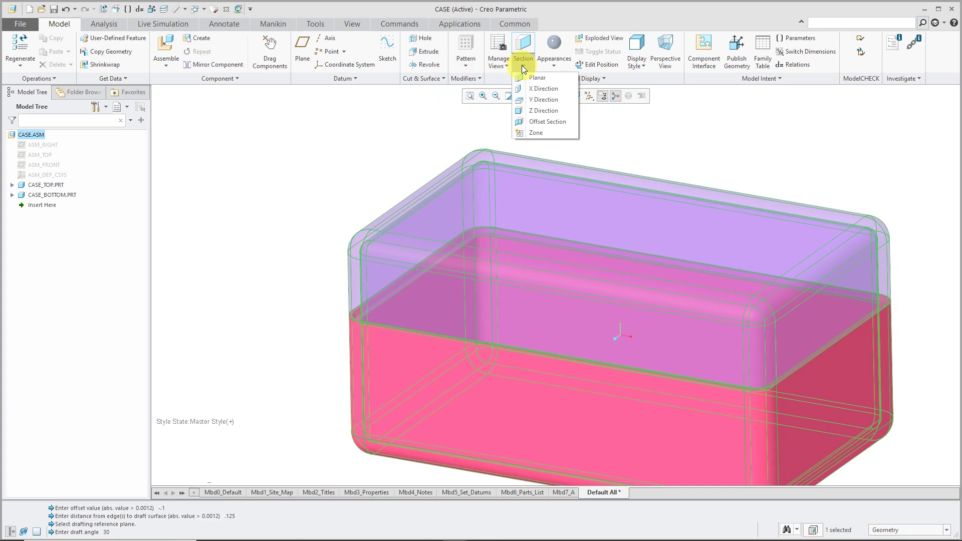
left_click(541, 100)
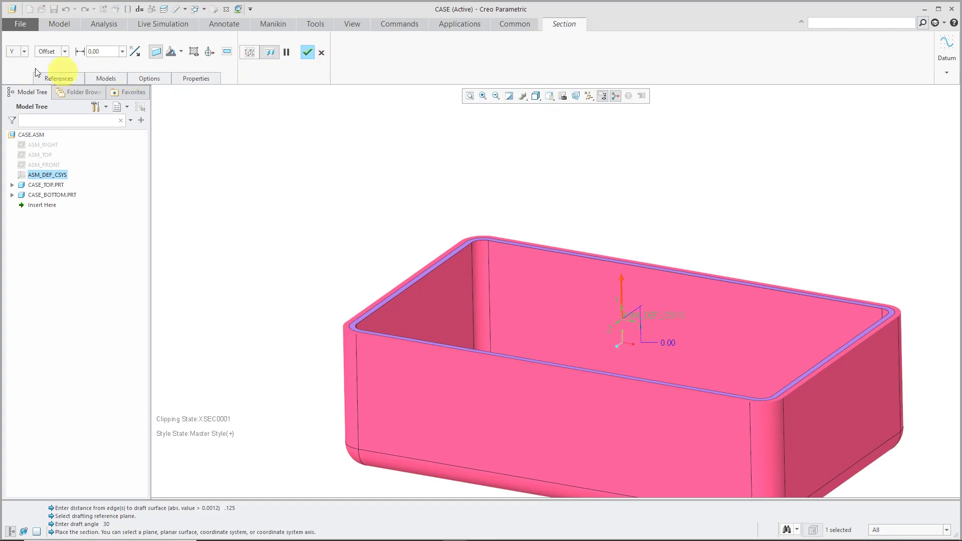
left_click(24, 51)
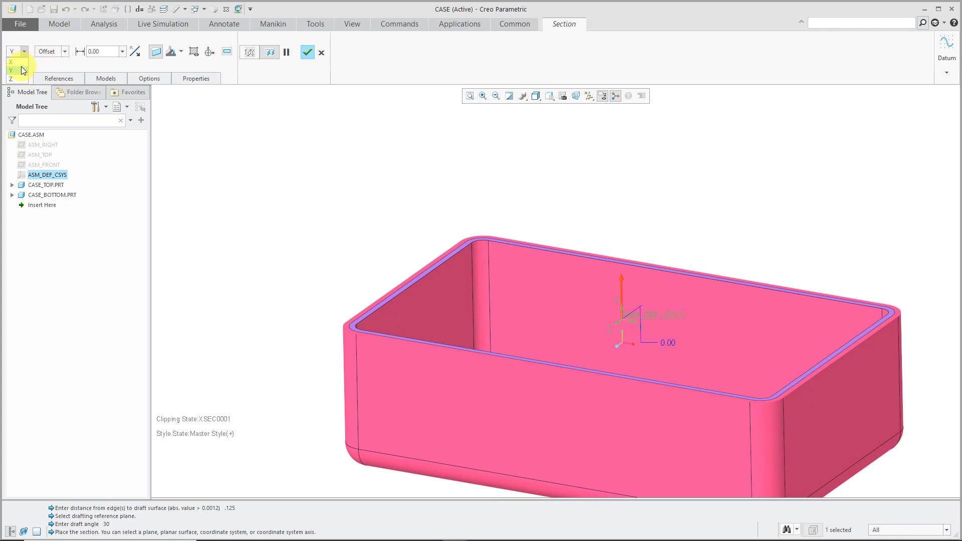
left_click(14, 62)
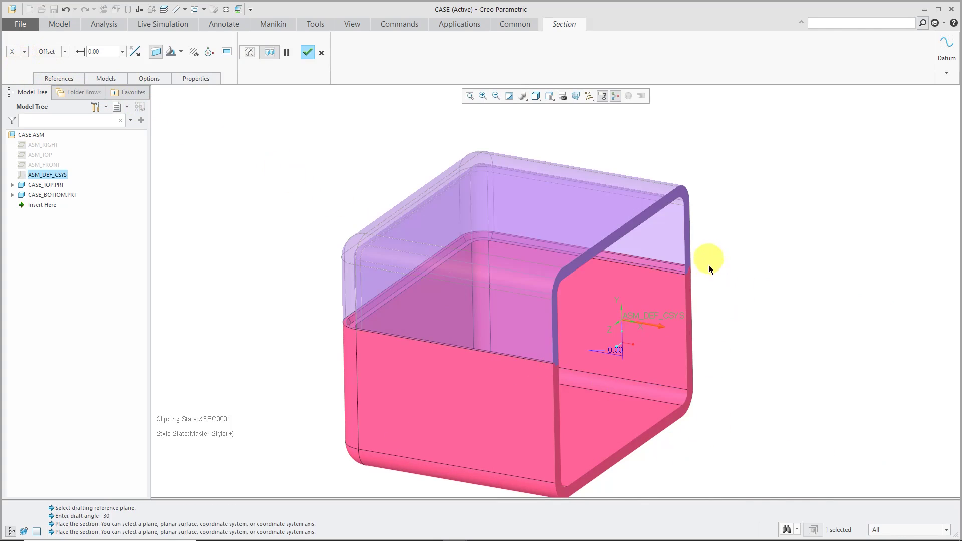
left_click(194, 52)
middle_click_drag(713, 264, 740, 281)
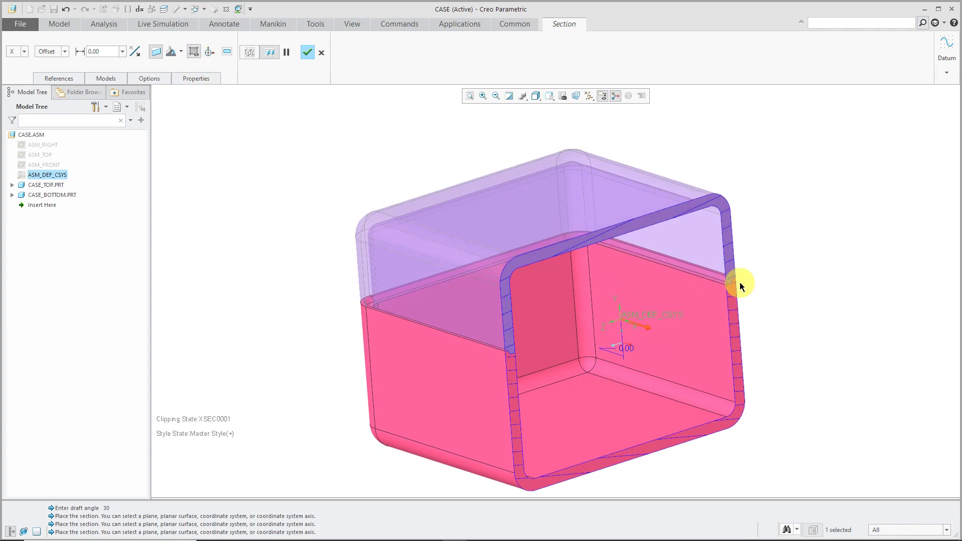
scroll(739, 282, "down", 5)
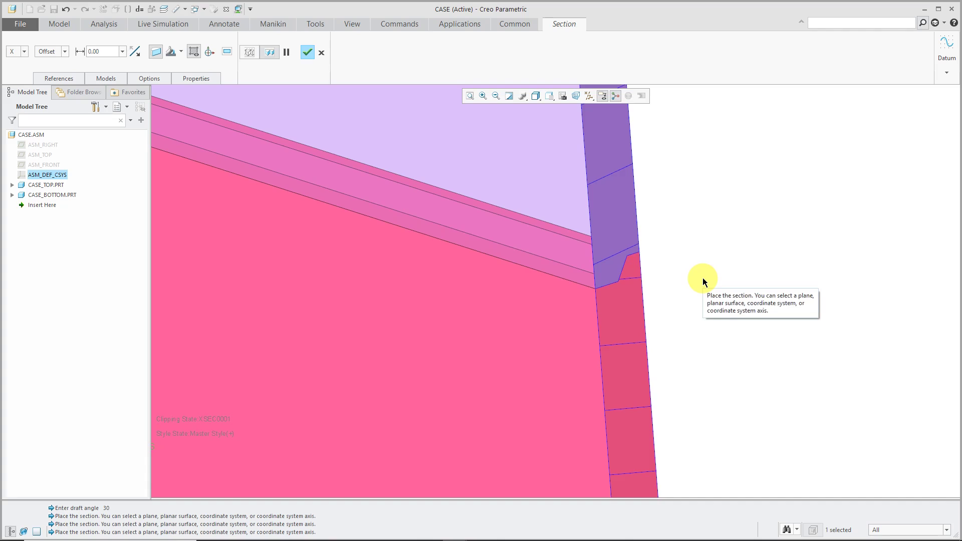
left_click(12, 185)
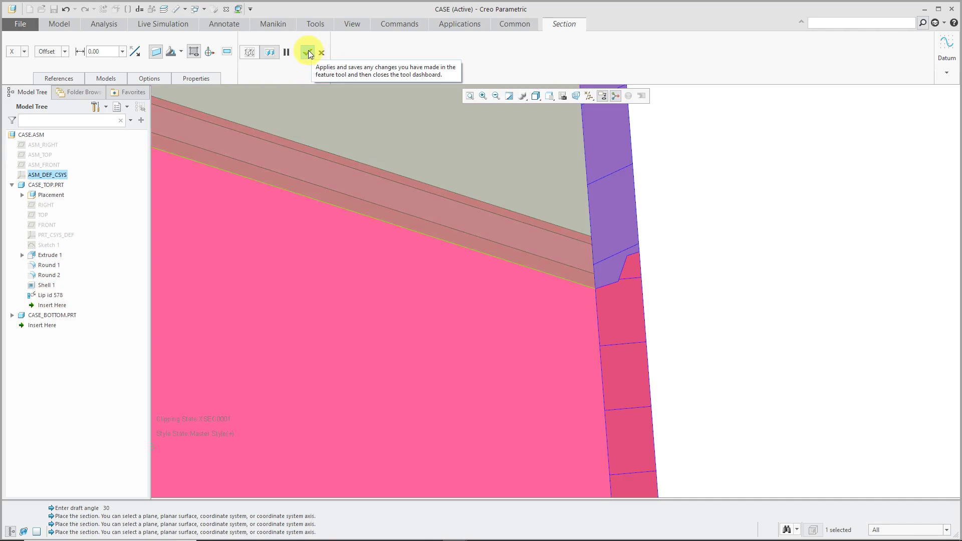
- Keep the cross-section as XSEC0001 and make CASE_TOP the active part
left_click(307, 52)
left_click(50, 185)
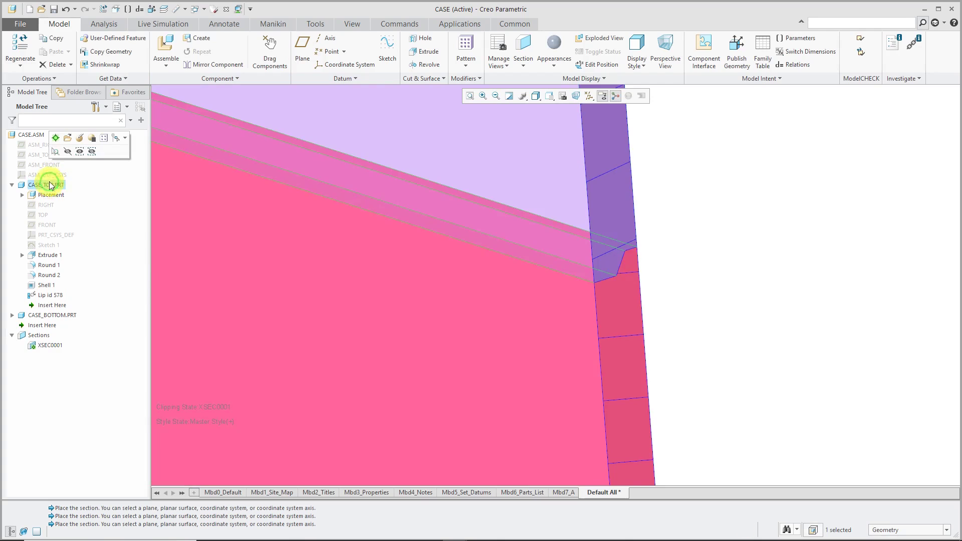
left_click(56, 139)
- Try redefining Lip id 578, show its dimensions, then regenerate
left_click(52, 296)
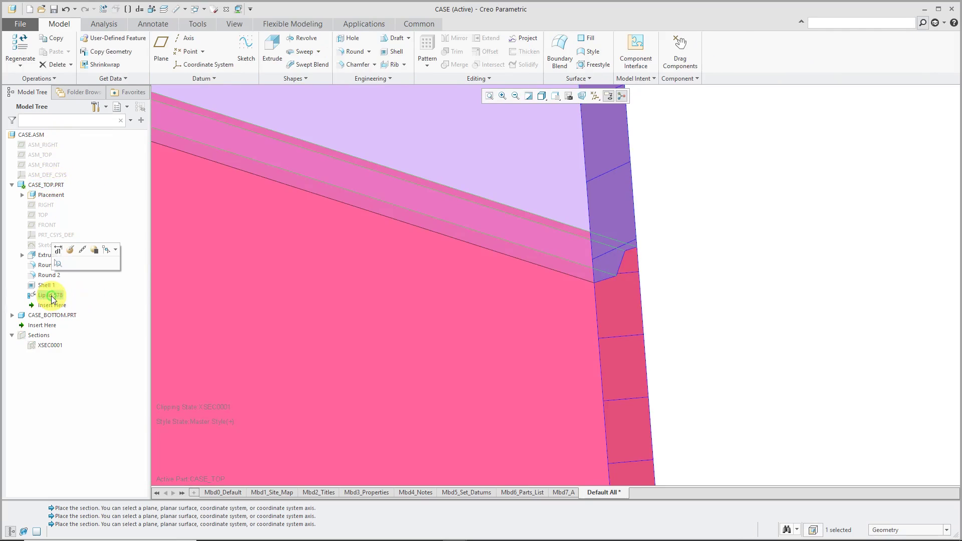
left_click(70, 253)
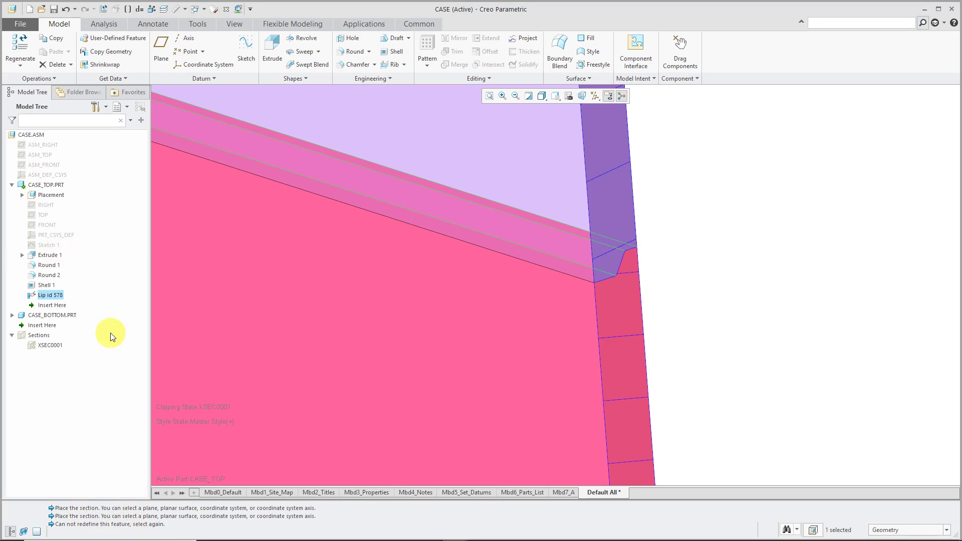
double_click(50, 294)
left_click(56, 246)
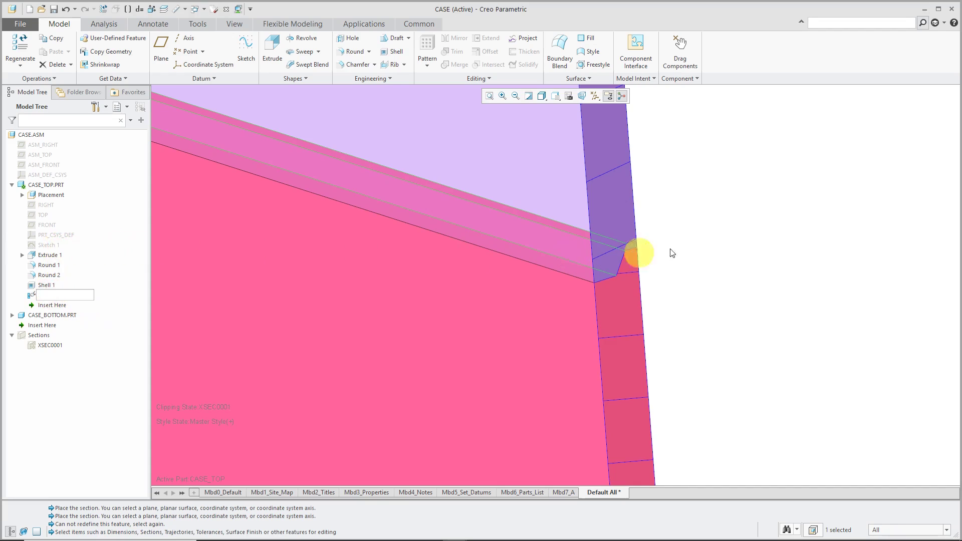
scroll(737, 205, "down", 5)
scroll(738, 205, "down", 2)
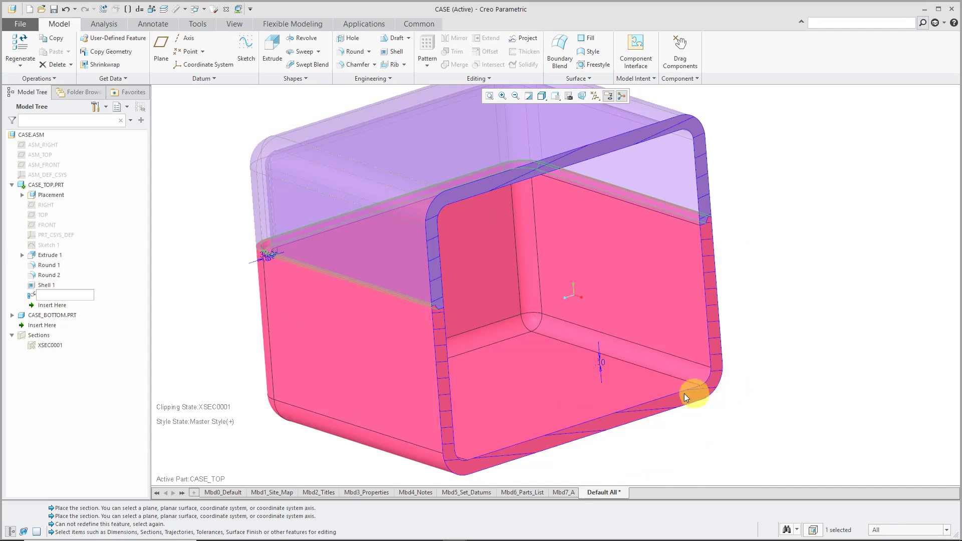
left_click(209, 276)
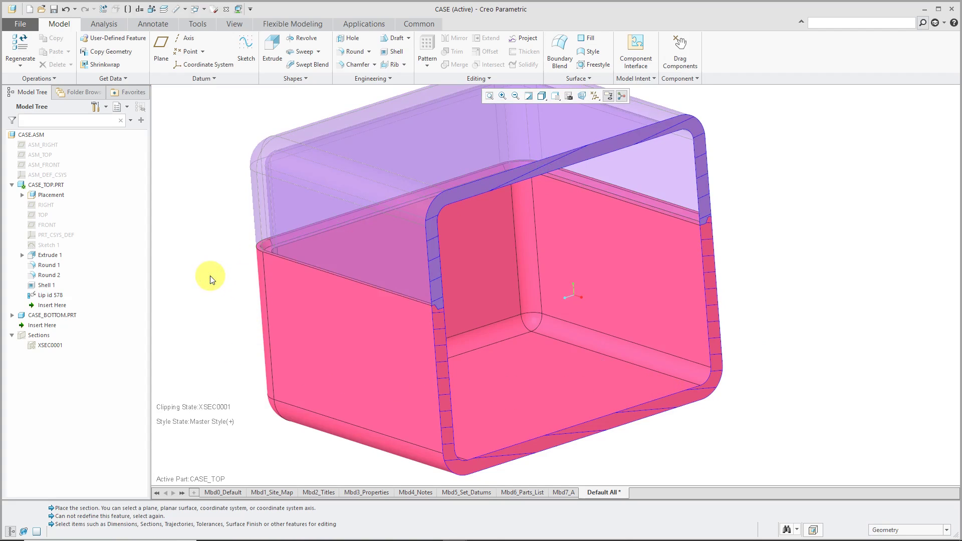